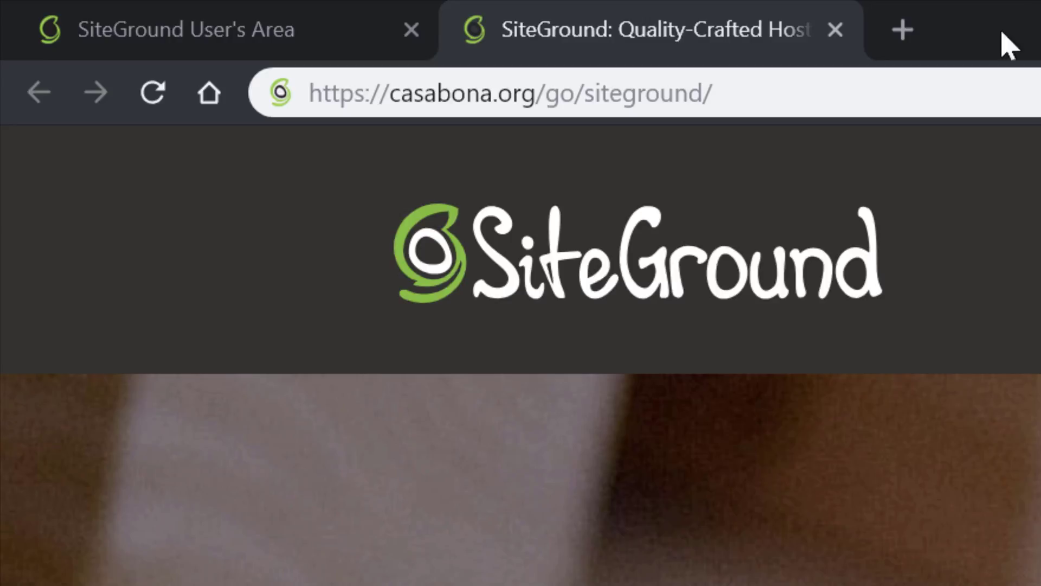
Step: Go back to the User's Area installations list for the 5dollarpage.org GoGeek account
click(925, 104)
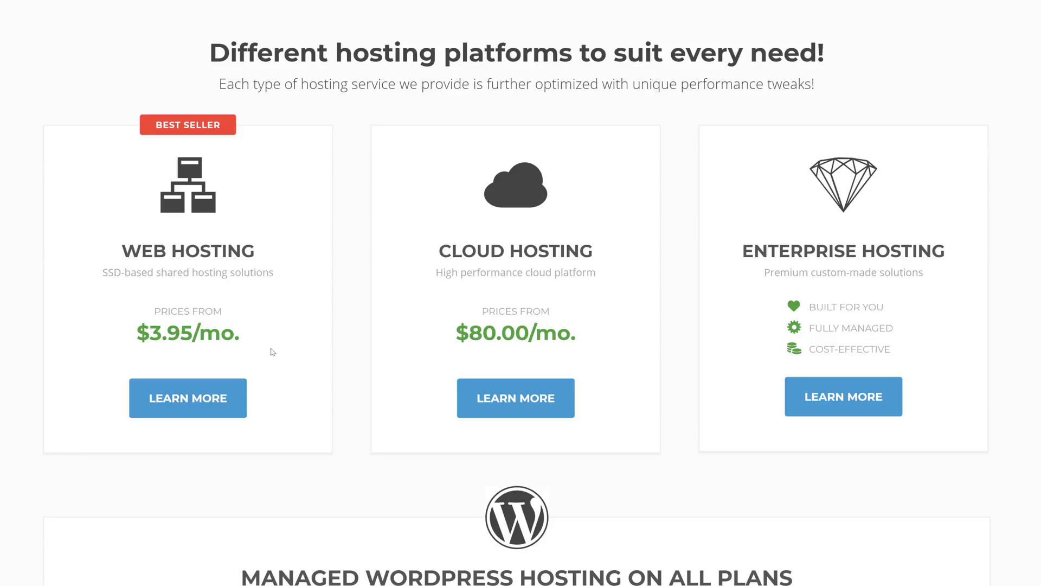
scroll(278, 397, up, 1)
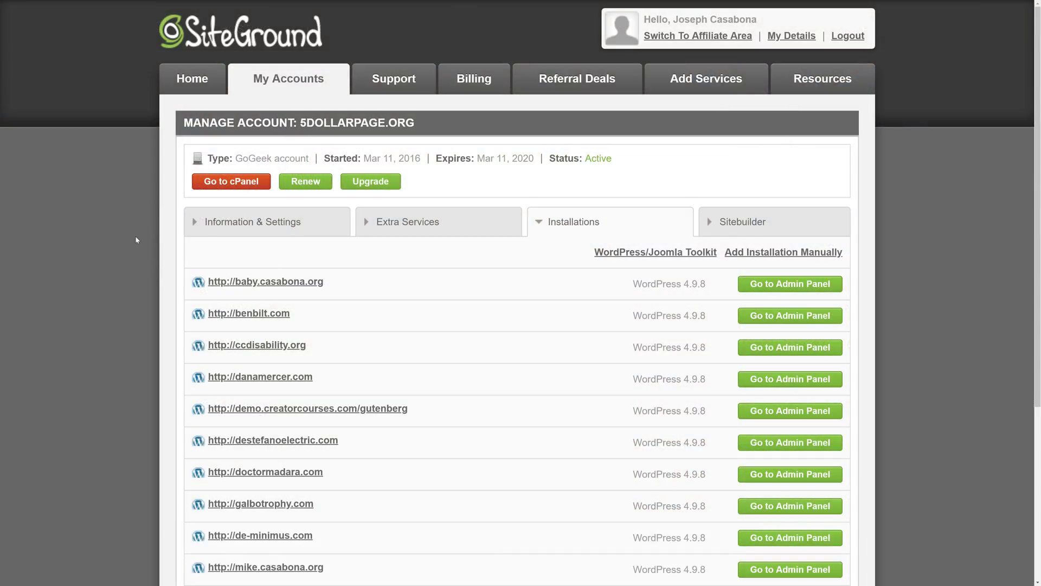
Step: Search cPanel for 'word' and open Softaculous's WordPress 4.9.8 autoinstaller
click(240, 186)
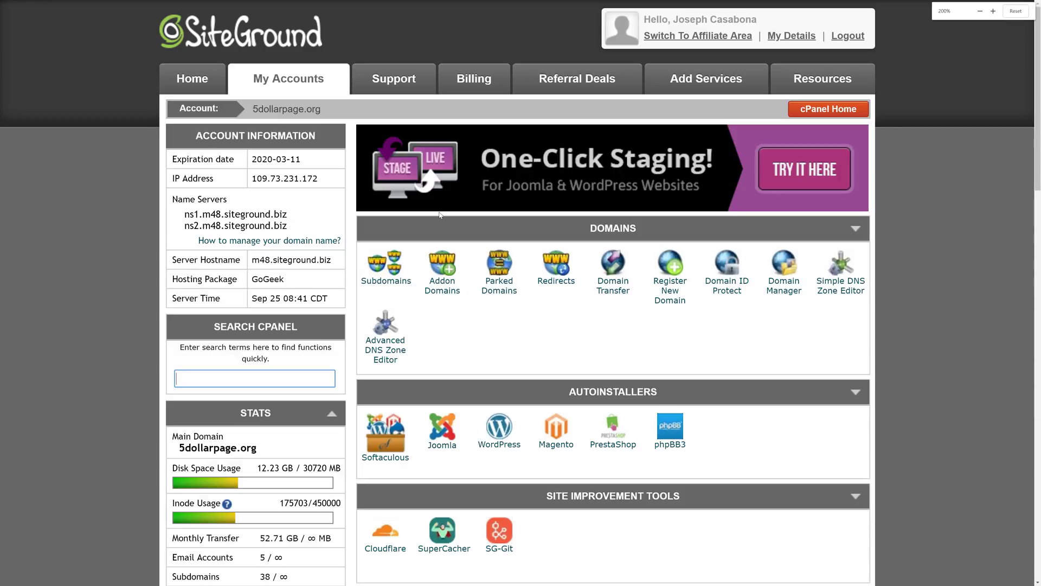
scroll(515, 228, down, 3)
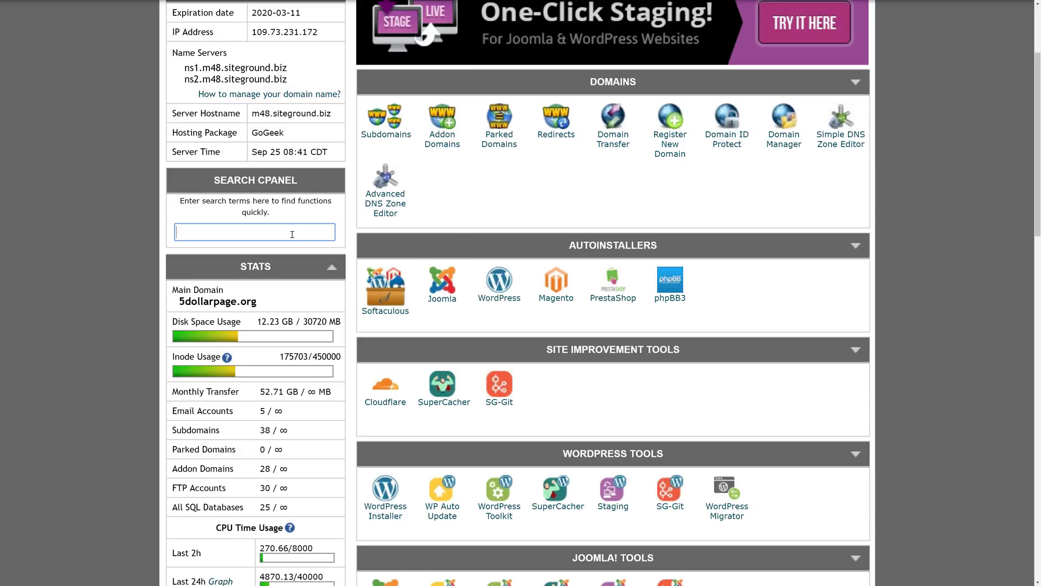
text(word)
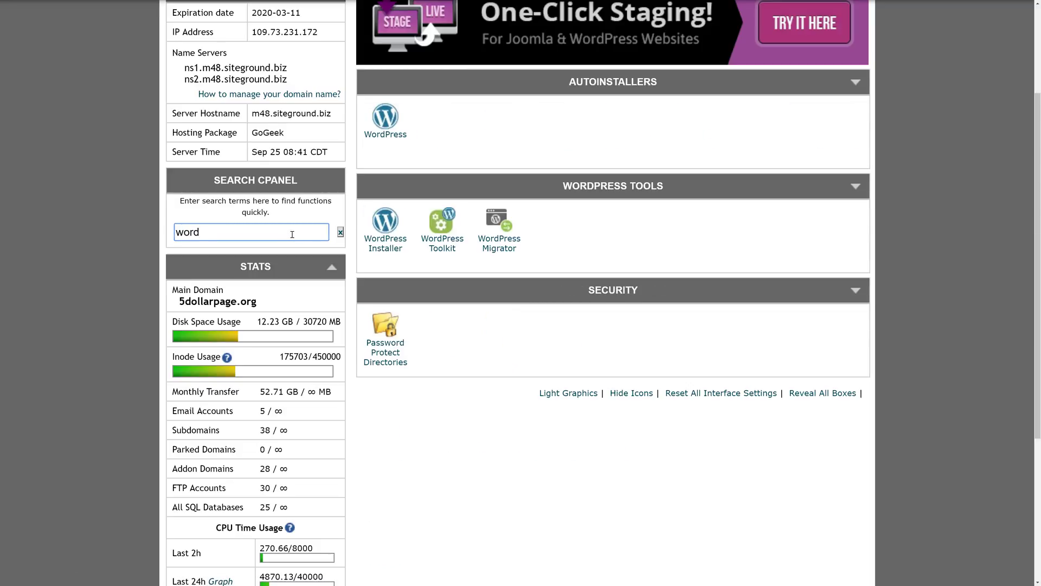
click(379, 135)
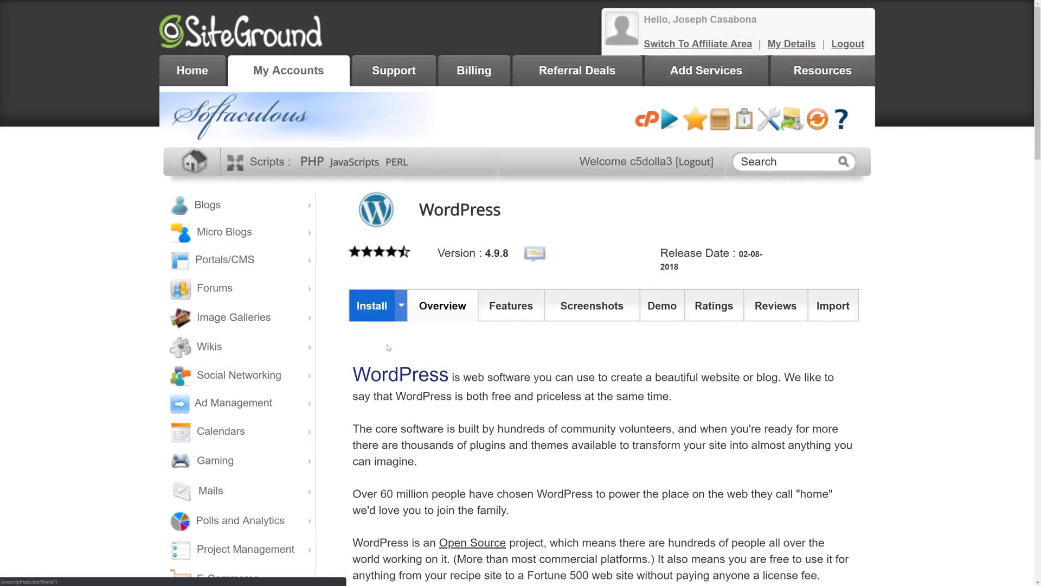
click(375, 312)
scroll(513, 368, down, 3)
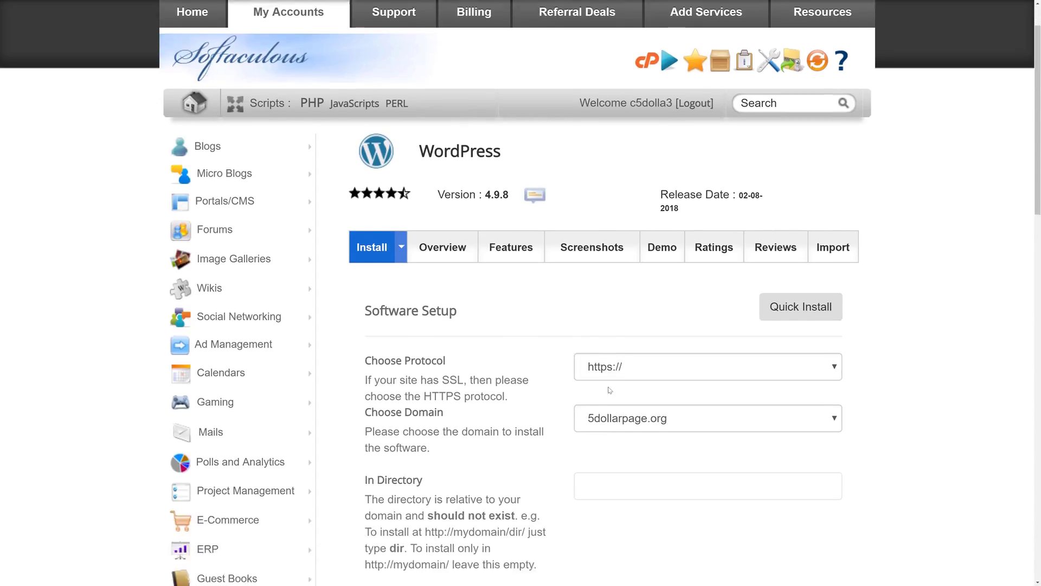
click(669, 277)
click(669, 246)
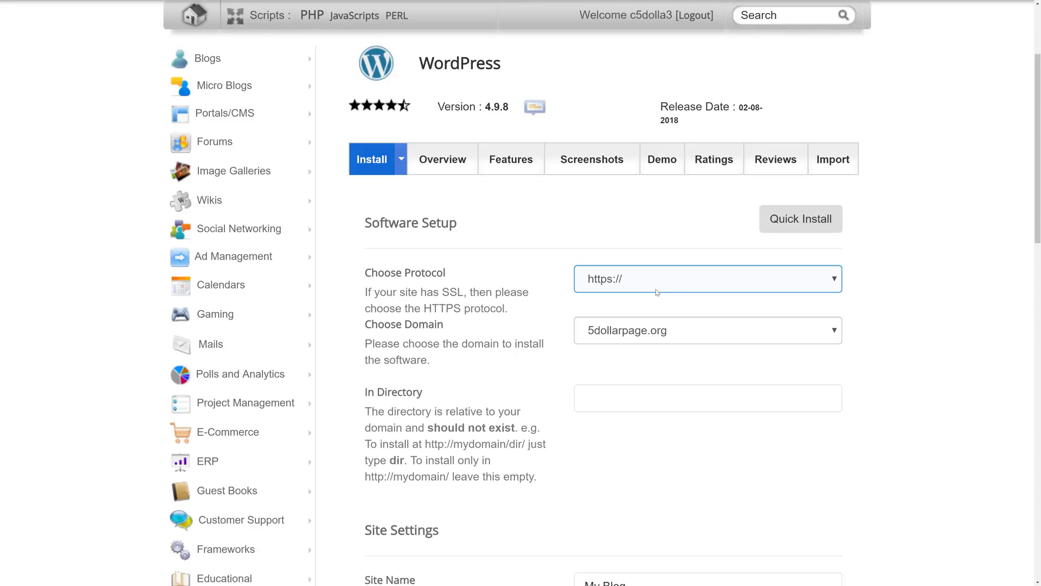
click(643, 334)
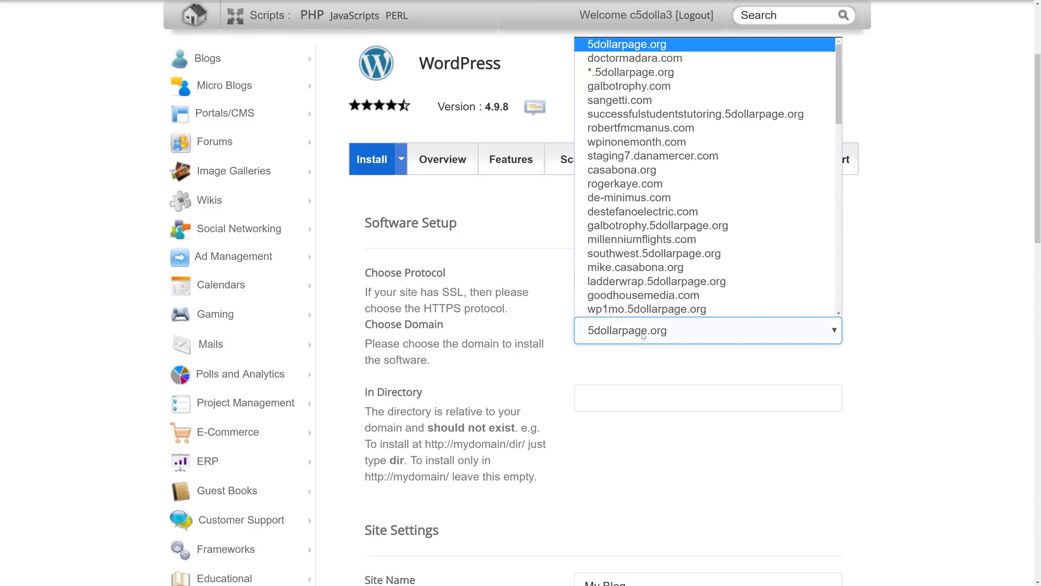
click(642, 301)
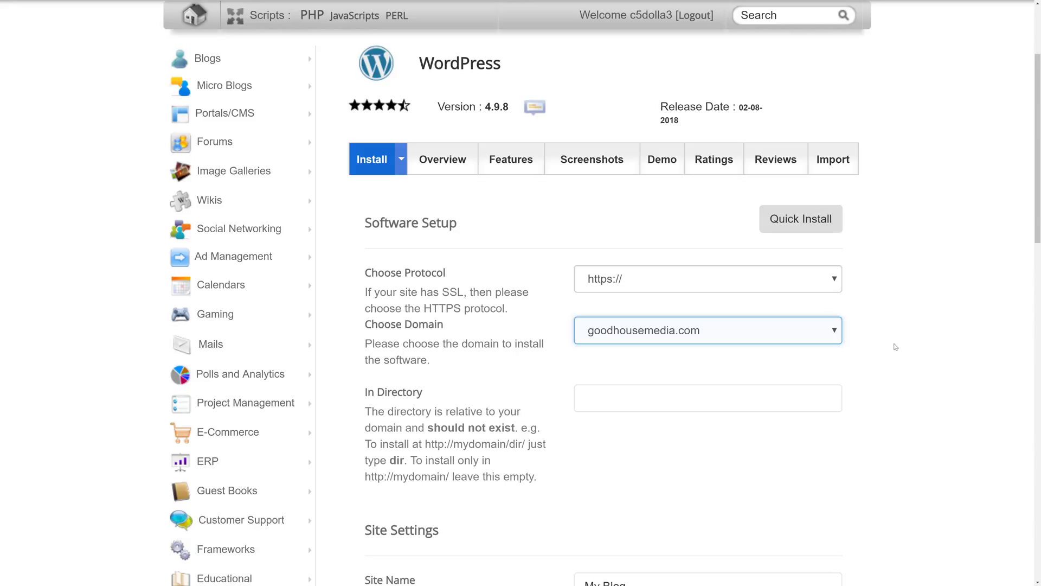
Step: Name the site 'Good House Media. LLC' and enter a company tagline crediting the owner
scroll(895, 346, down, 5)
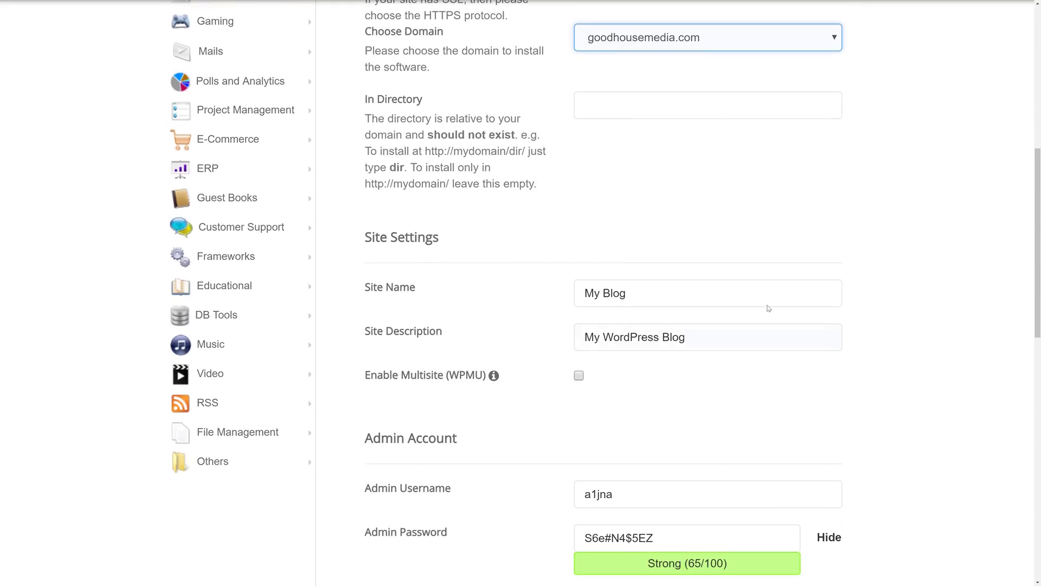
click(686, 292)
key(ctrl+a)
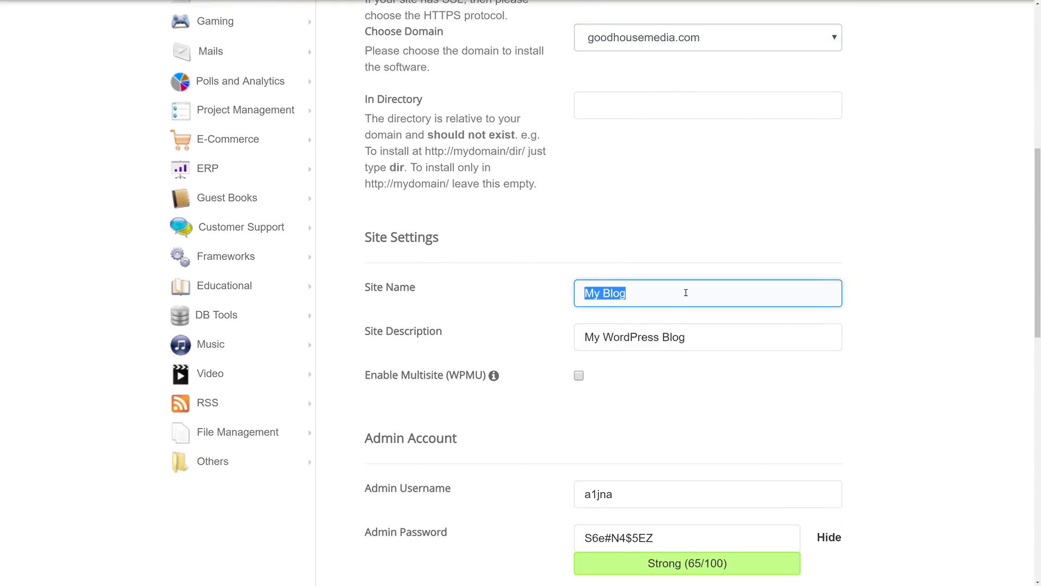
text(Good House Media. LLC)
key(Tab)
text(A Company by Joe Casabona)
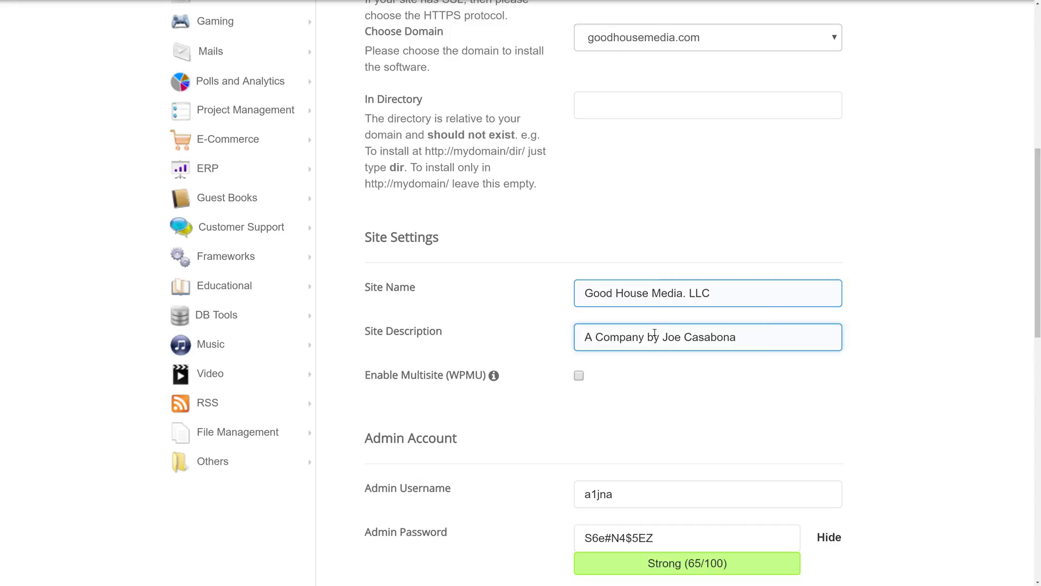
Step: Replace the generated admin username and password, and leave the theme at None
scroll(654, 332, down, 3)
scroll(655, 332, down, 3)
click(647, 201)
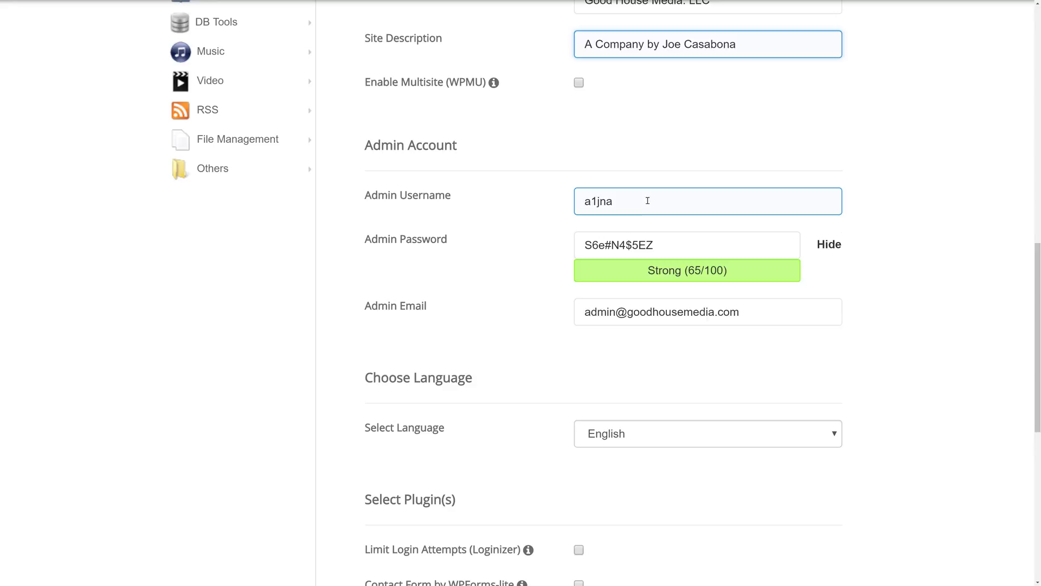
double_click(615, 201)
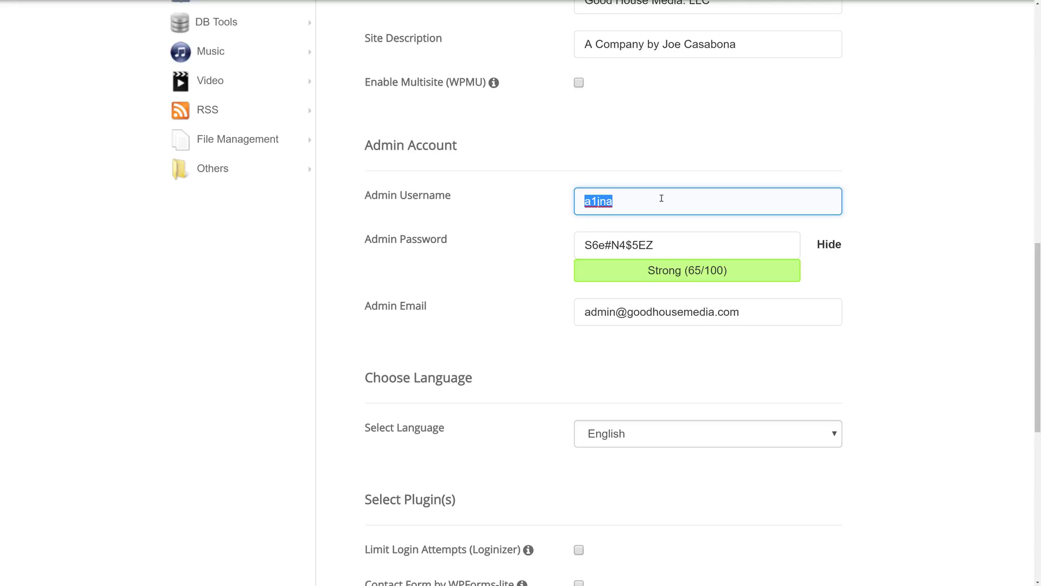
text(joe)
triple_click(647, 242)
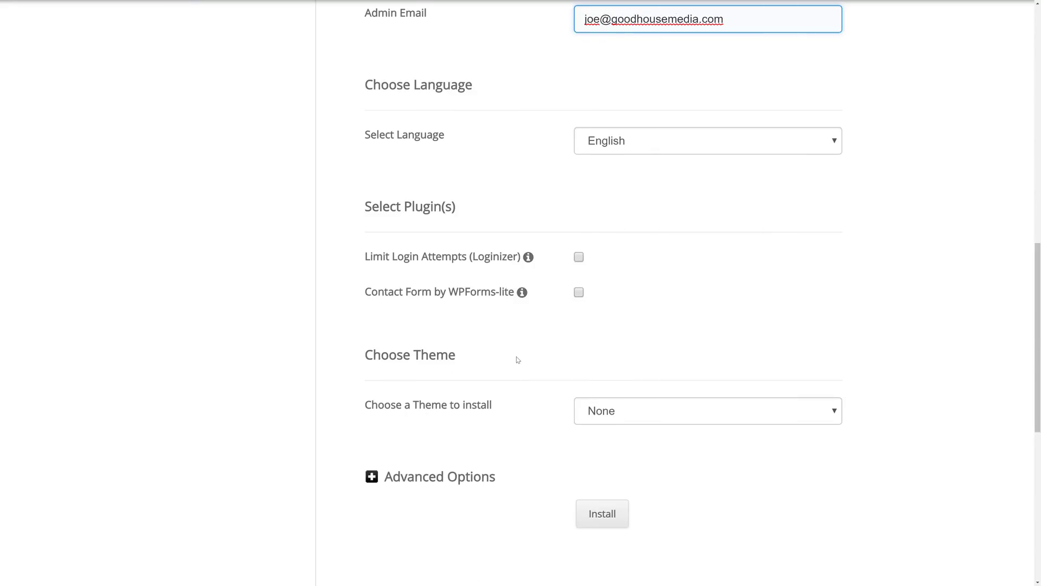
scroll(520, 355, down, 3)
click(632, 269)
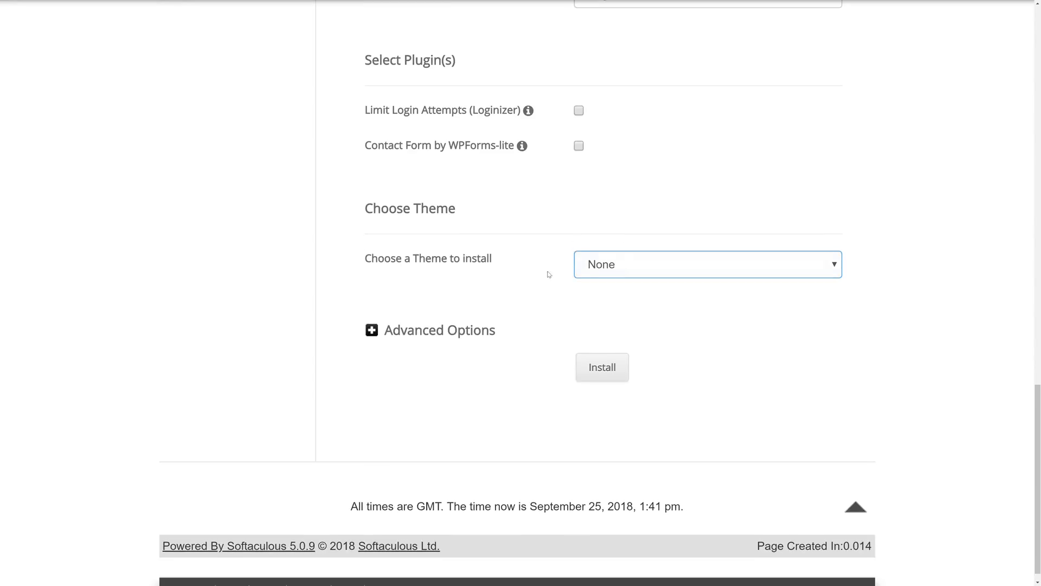
click(623, 286)
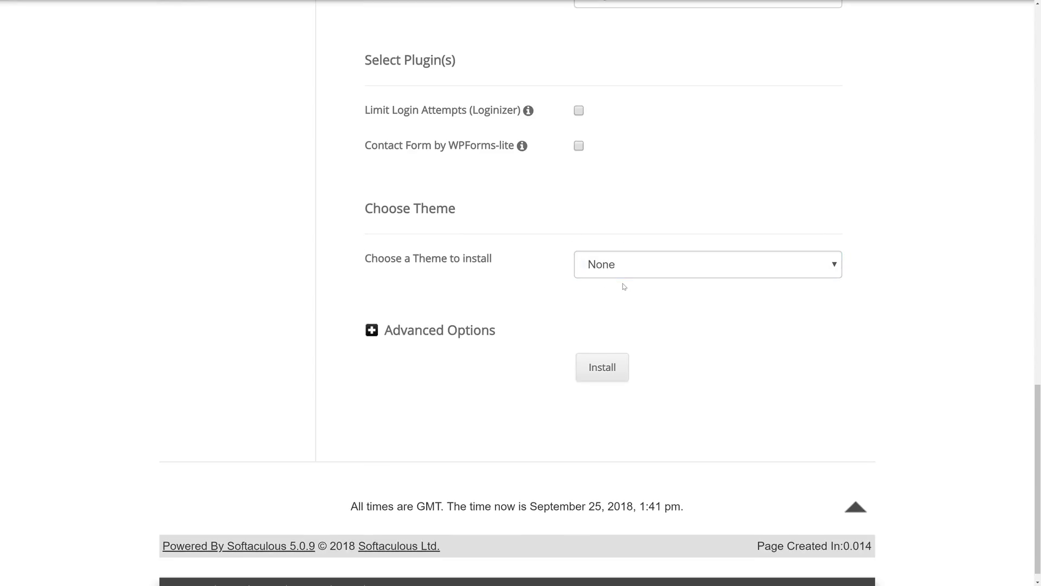
Step: Install WordPress on goodhousemedia.com and reach the WordPress Starter welcome page
click(614, 368)
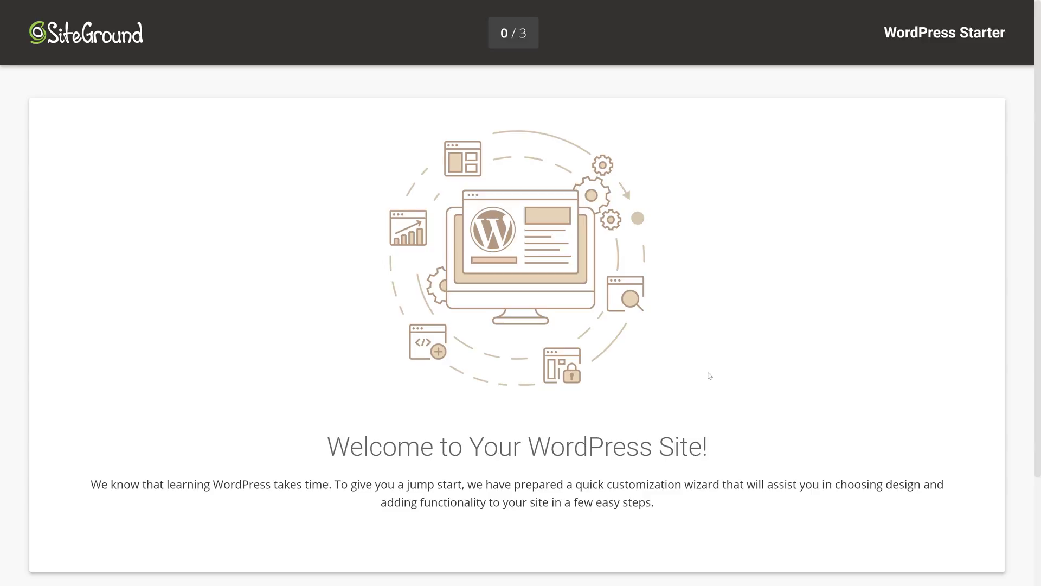
scroll(607, 294, down, 3)
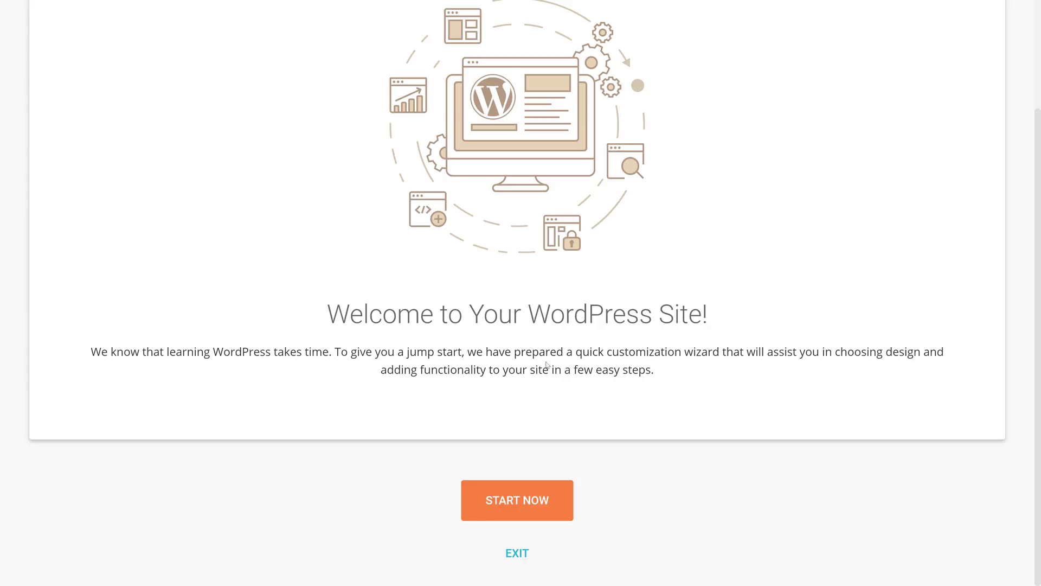
Step: Start the customization wizard and try a keyword theme search, then clear it
click(522, 503)
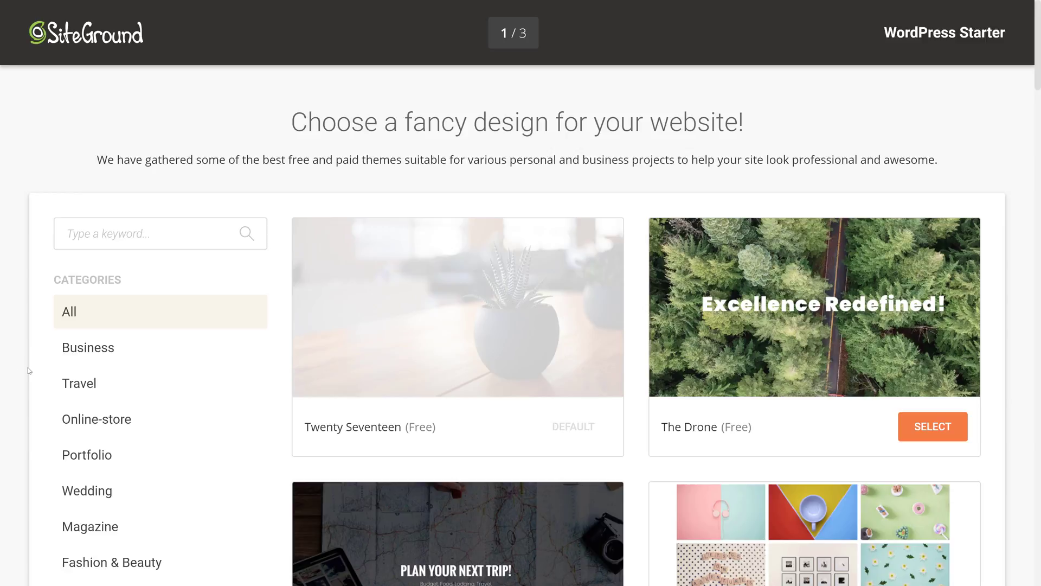
scroll(7, 351, down, 3)
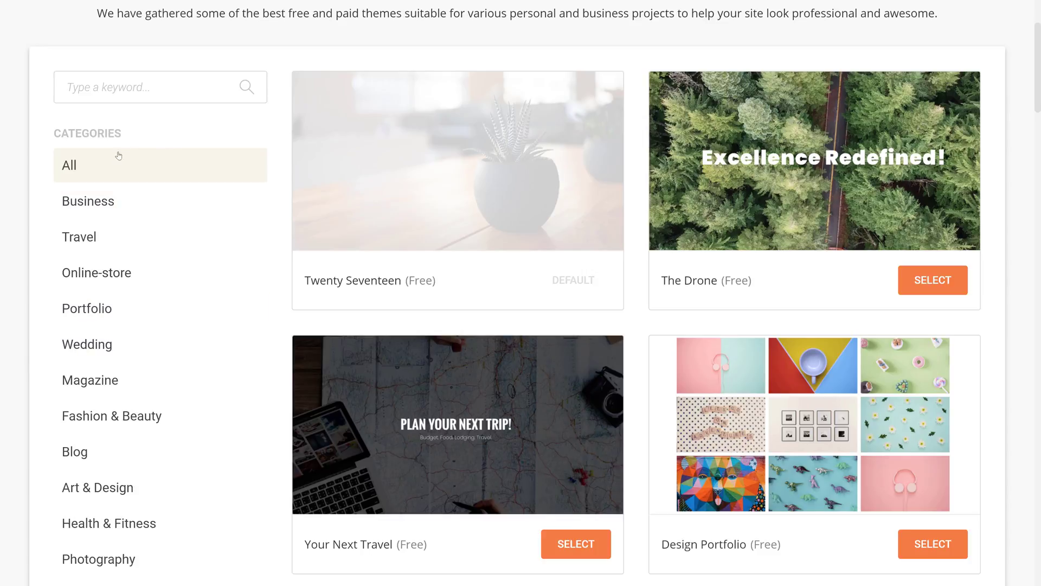
click(169, 90)
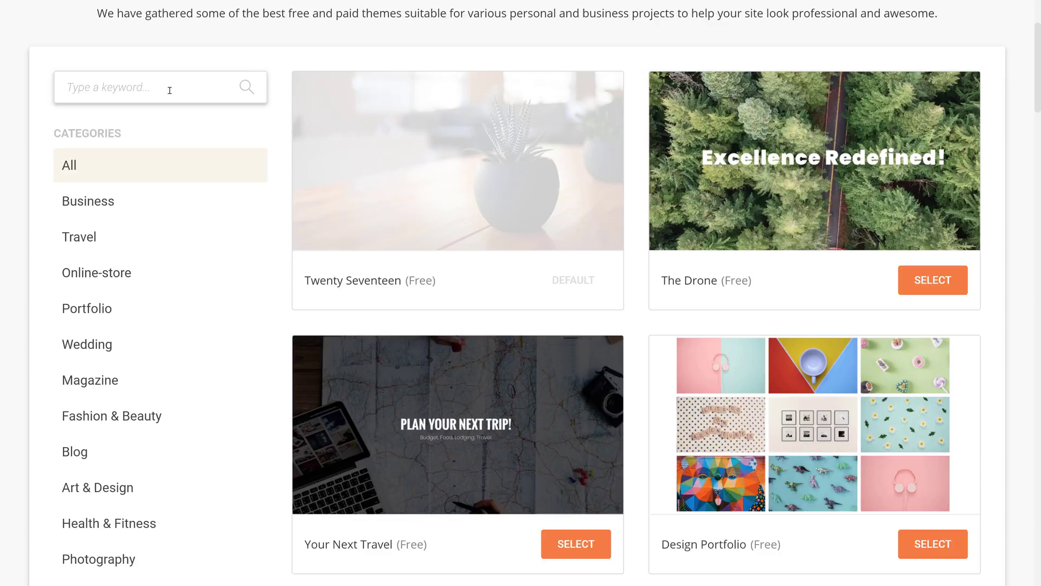
text(Hemm)
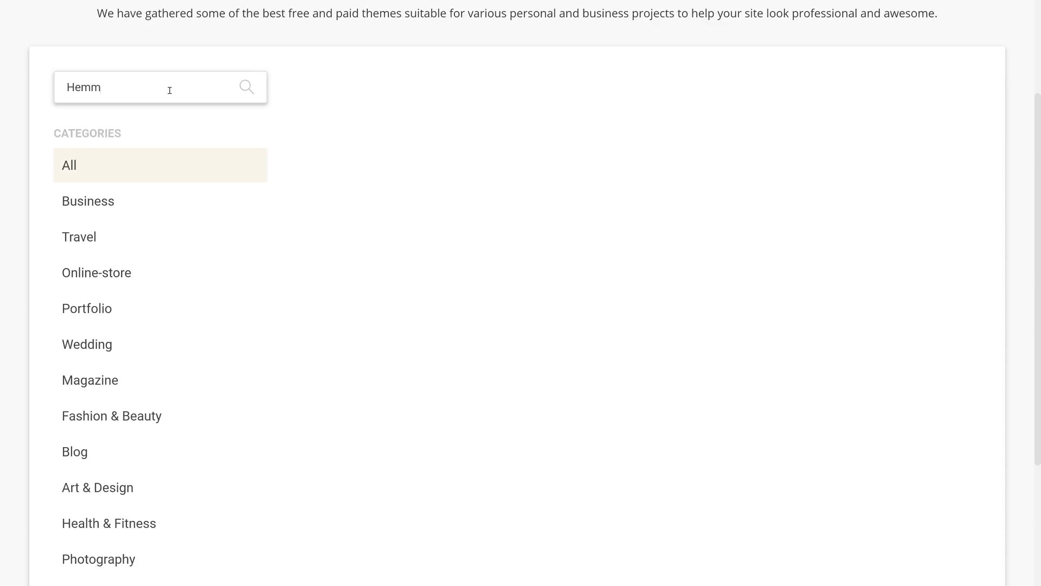
key(BackSpace)
text(ing)
key(BackSpace)
key(BackSpace)
key(BackSpace)
key(BackSpace)
key(BackSpace)
key(BackSpace)
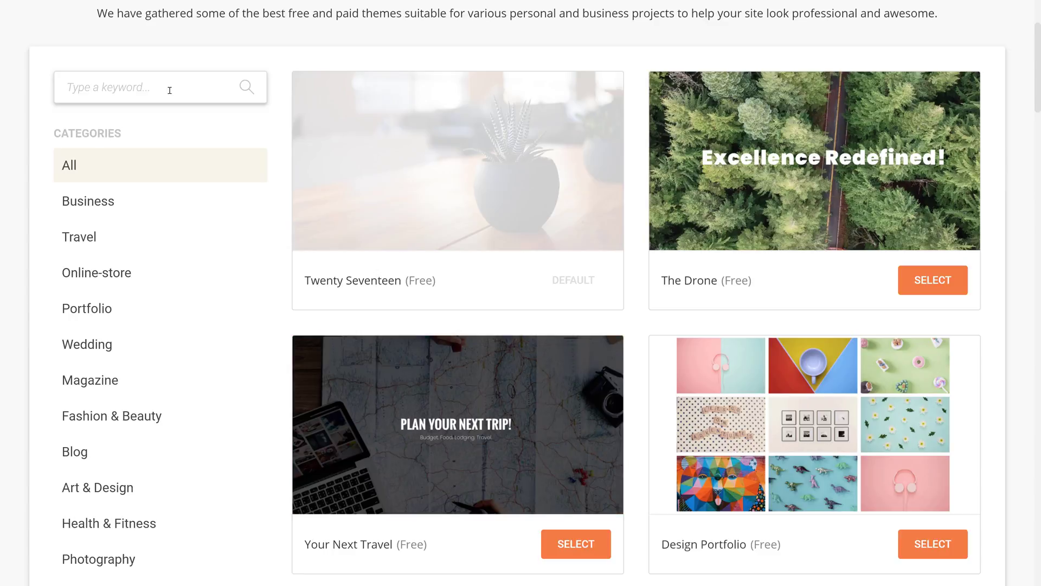
Step: Filter the gallery to Business themes and scroll down to the Corporate design
click(110, 202)
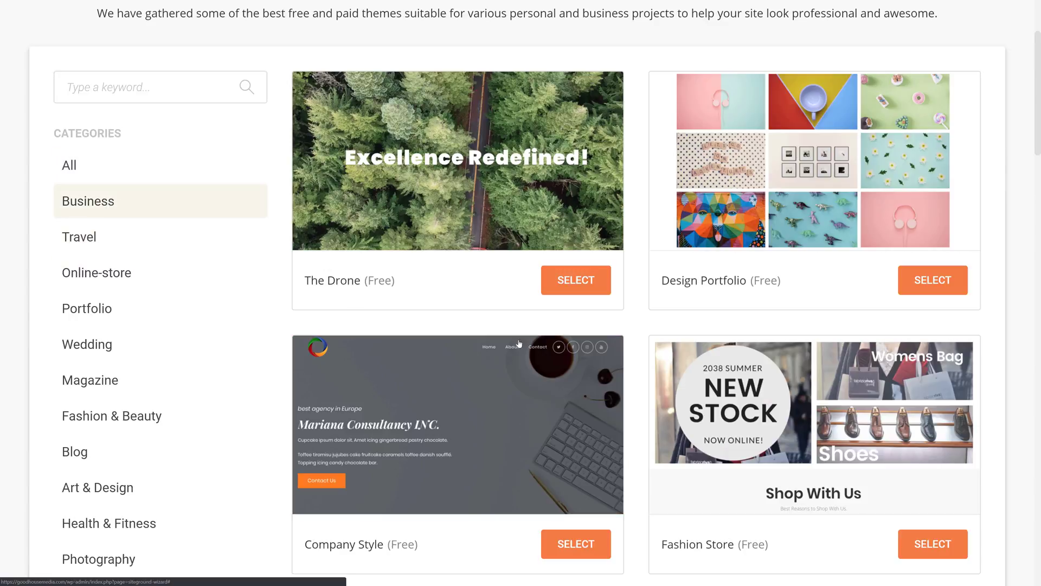
scroll(518, 343, down, 4)
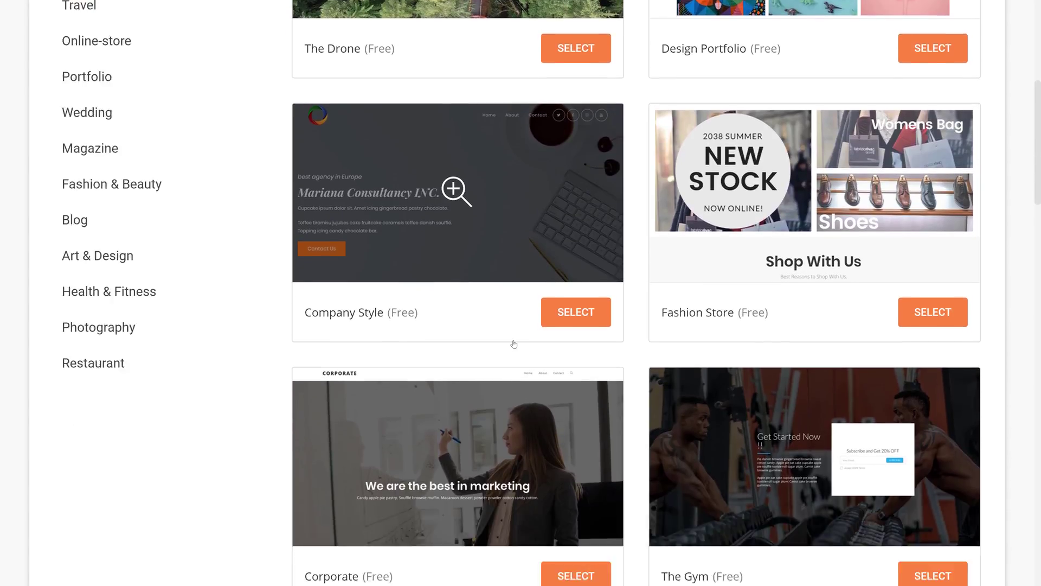
scroll(514, 344, down, 4)
scroll(513, 343, down, 5)
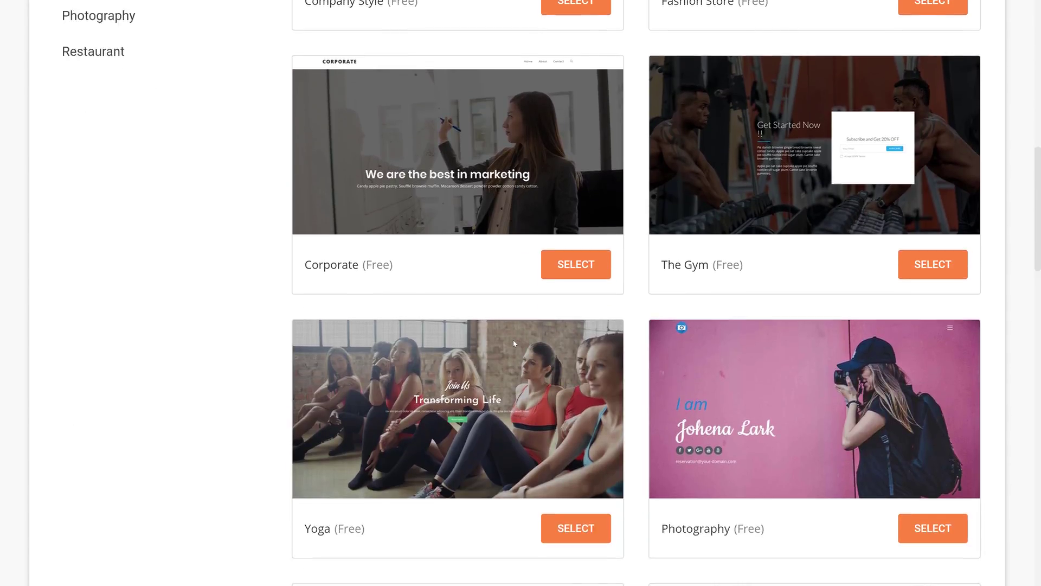
scroll(513, 344, down, 5)
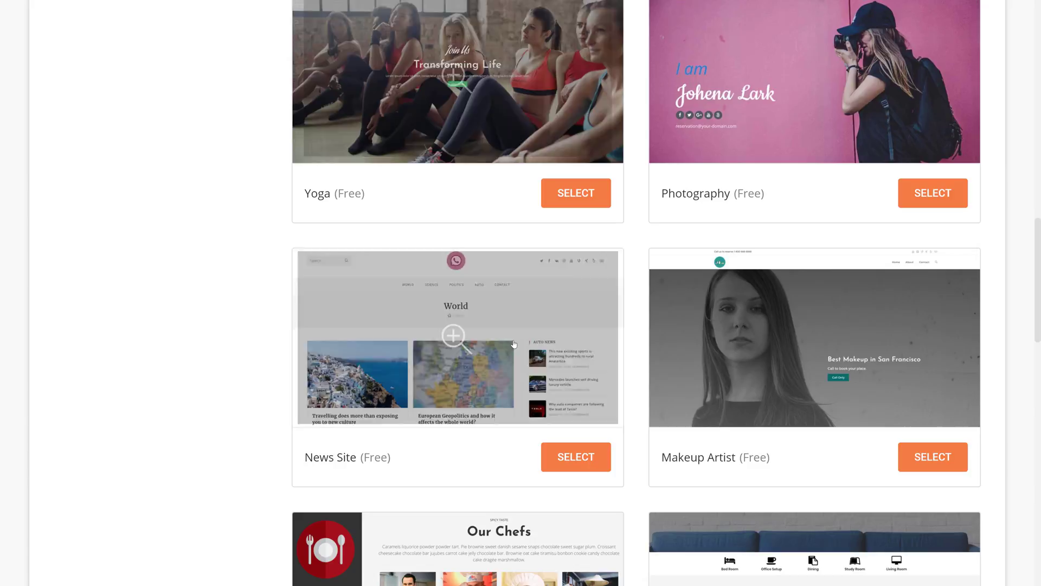
scroll(513, 344, down, 8)
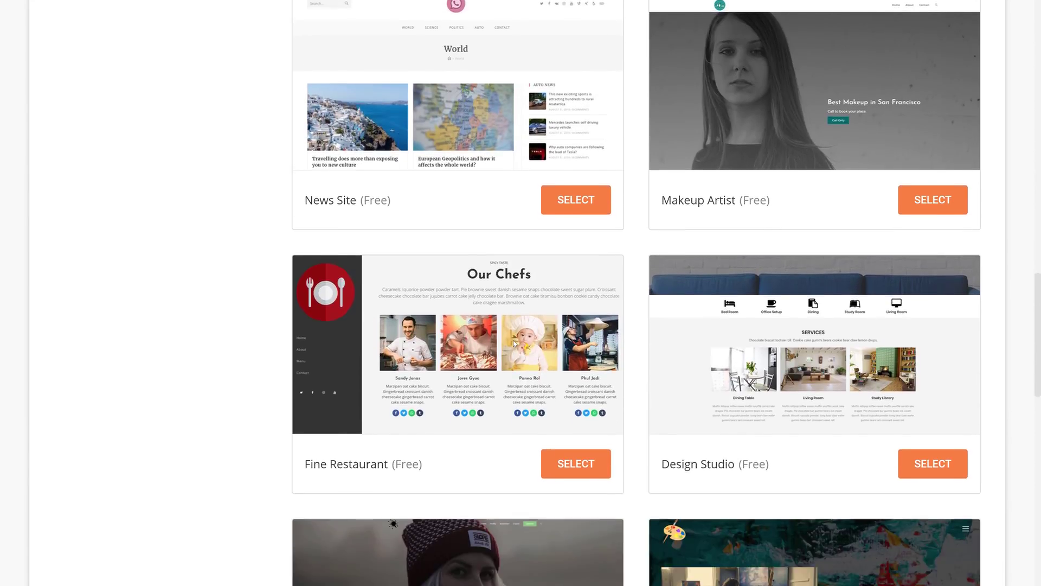
scroll(513, 344, down, 10)
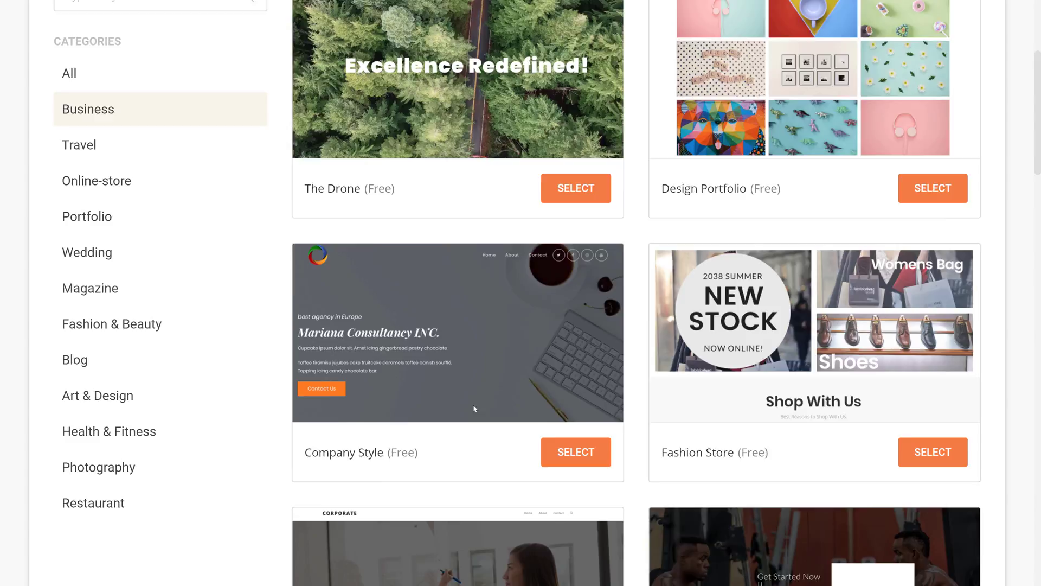
scroll(473, 408, up, 2)
scroll(477, 396, down, 9)
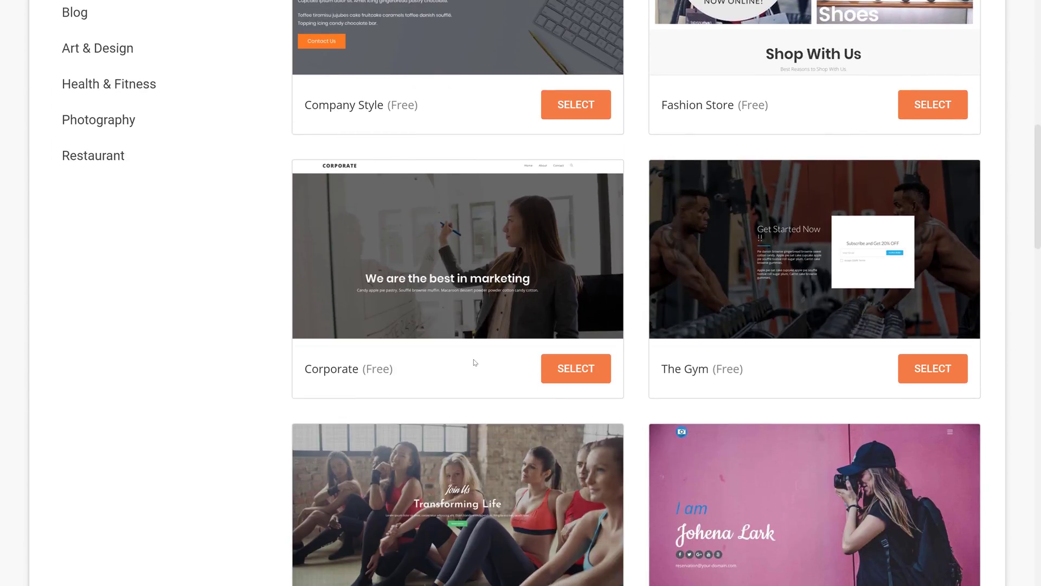
Step: Preview the Corporate design full-page, scrolling through its sections and back to the top
click(452, 249)
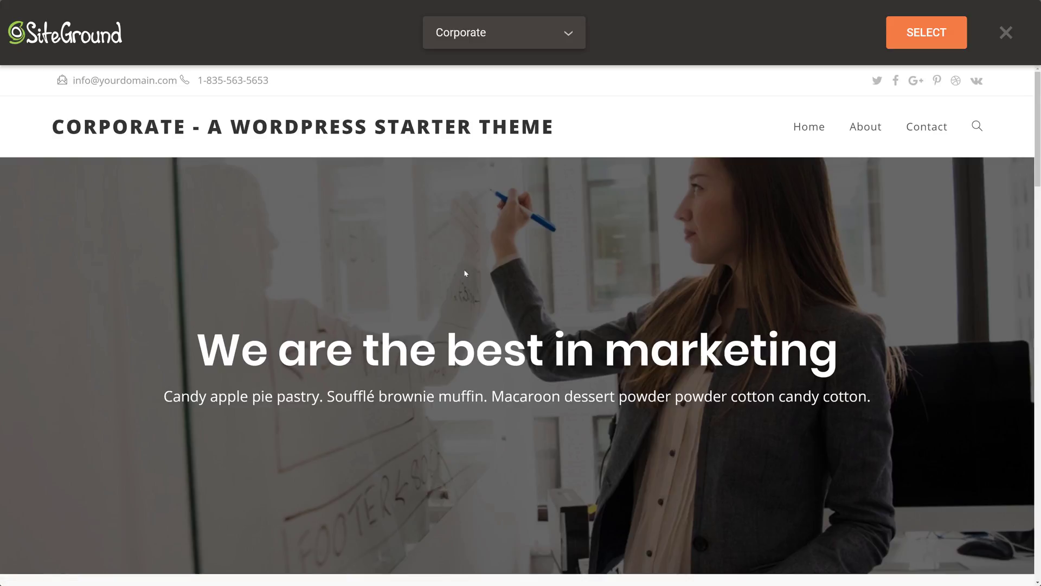
scroll(745, 347, down, 10)
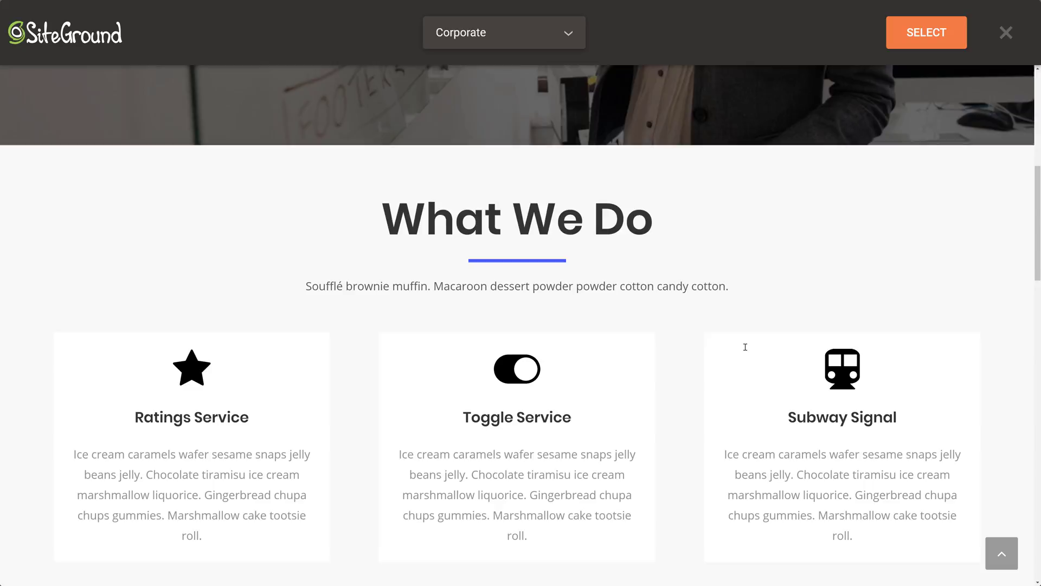
scroll(745, 350, down, 10)
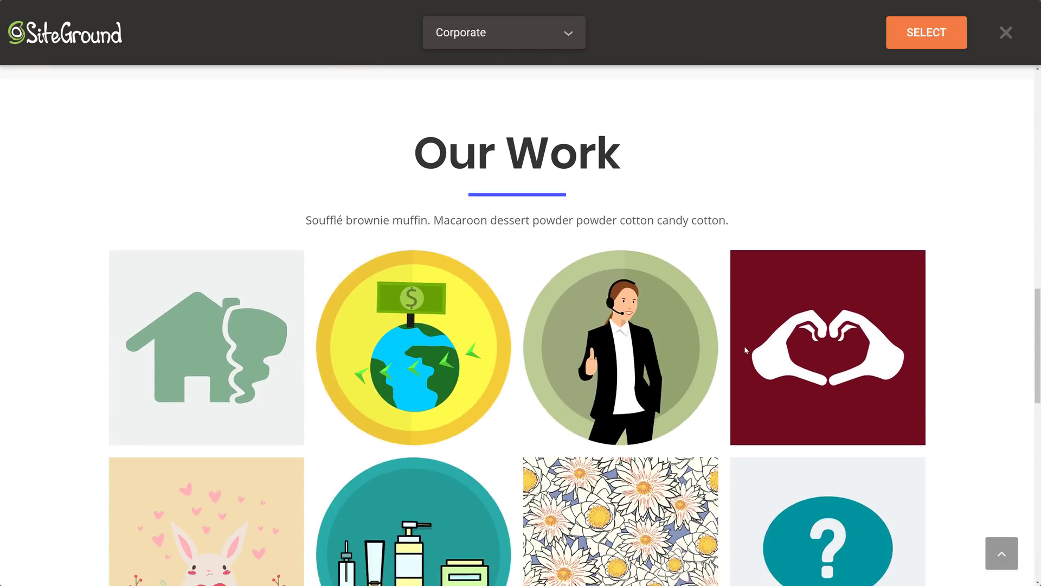
scroll(745, 350, down, 8)
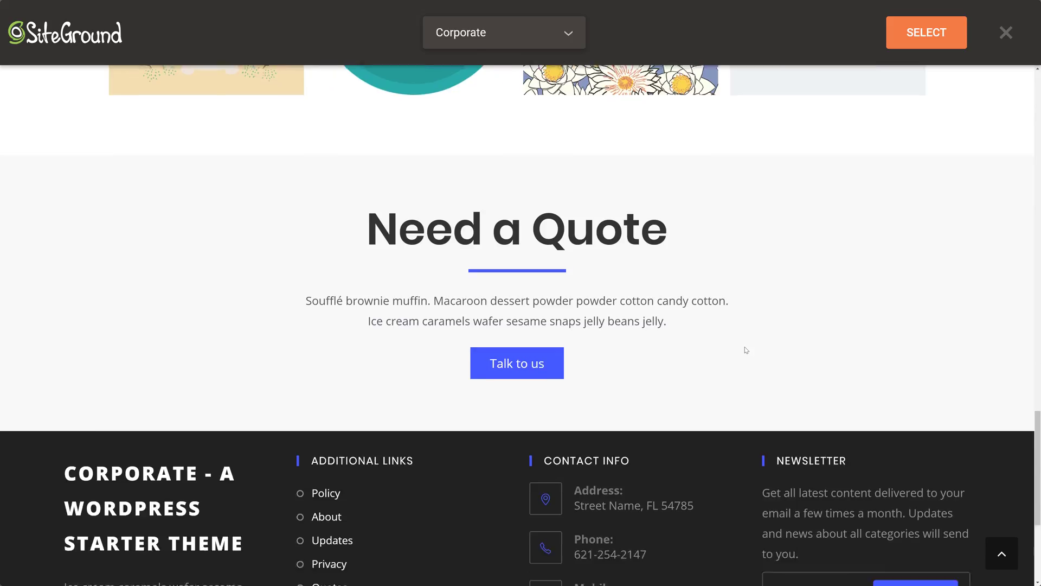
scroll(744, 350, down, 3)
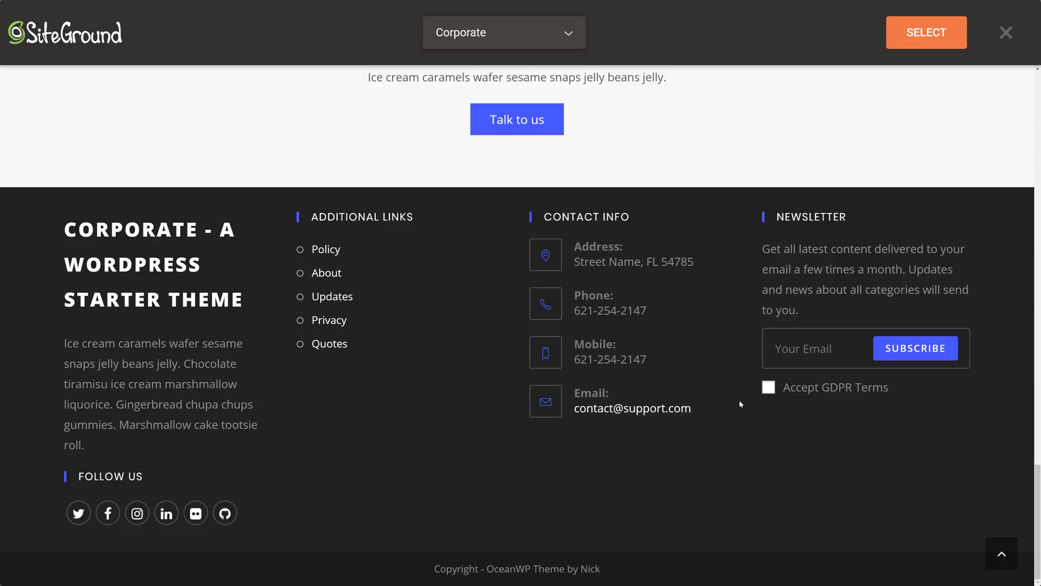
scroll(741, 473, up, 15)
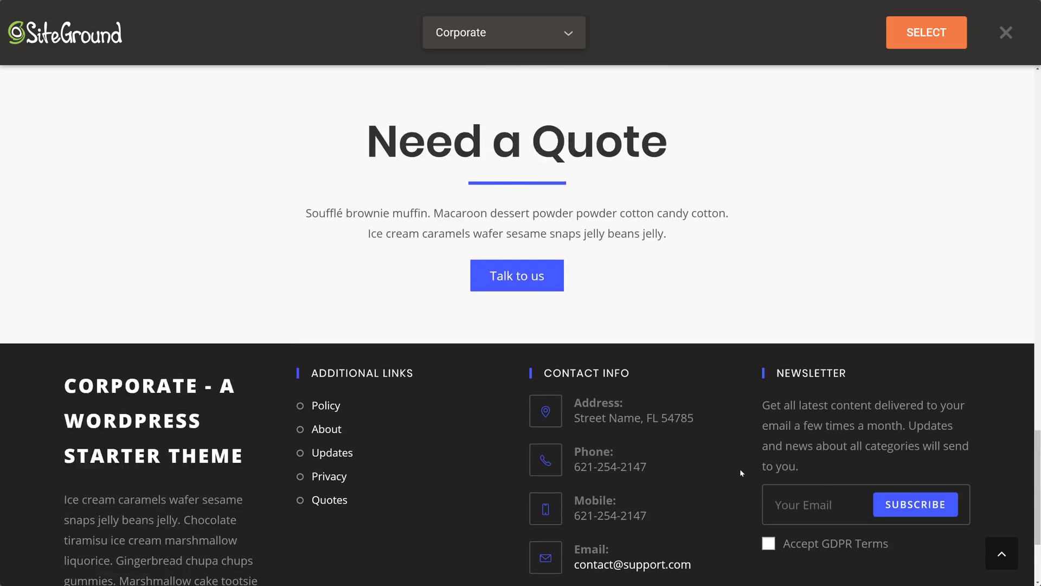
scroll(740, 468, up, 15)
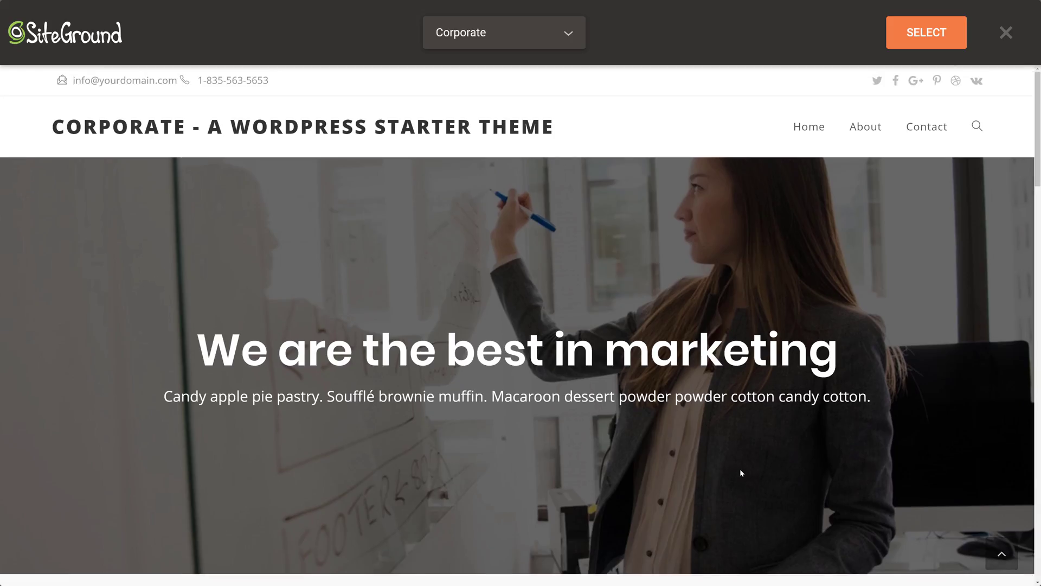
Step: Select the Corporate design and confirm installing Elementor with it
click(918, 43)
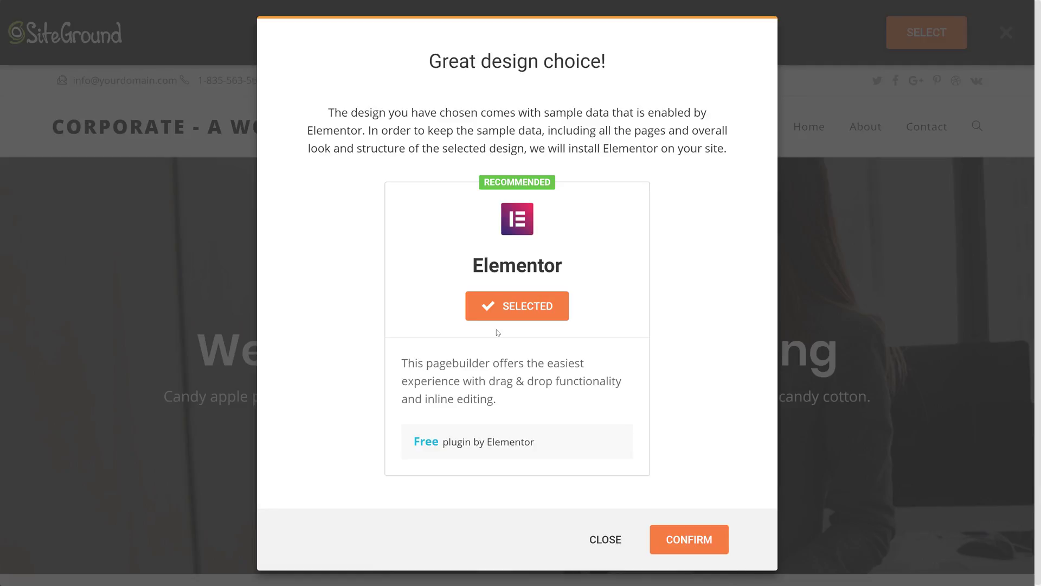
click(688, 539)
scroll(669, 467, up, 6)
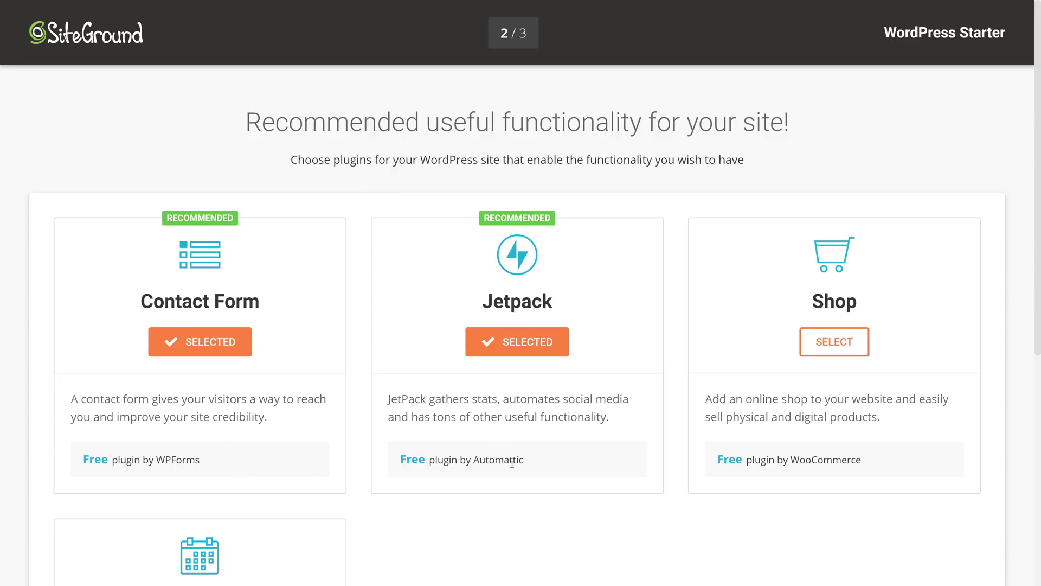
Step: Review the plugin cards, keep Contact Form and Jetpack selected, and continue
scroll(512, 464, down, 5)
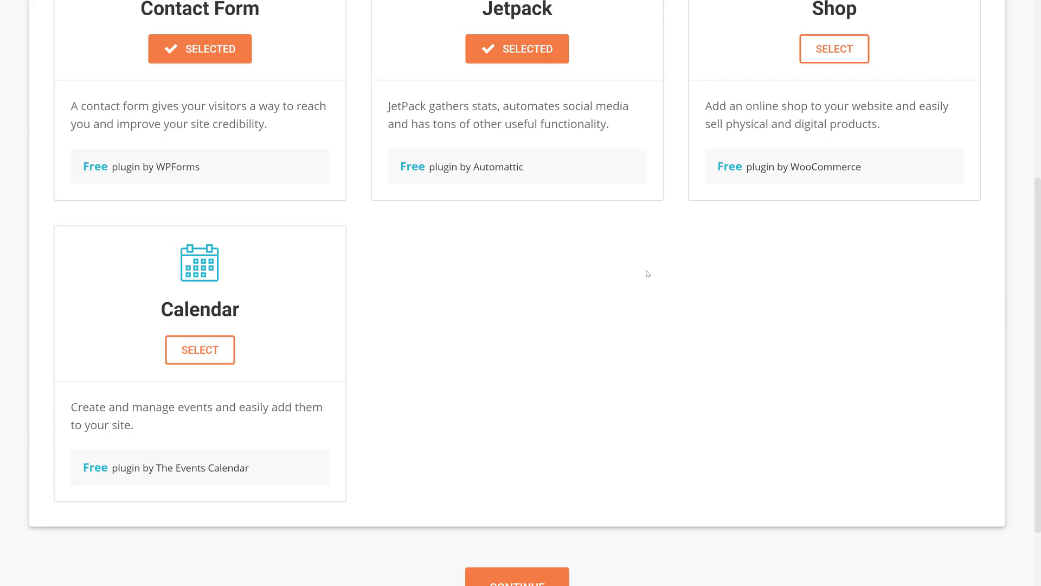
scroll(598, 354, up, 5)
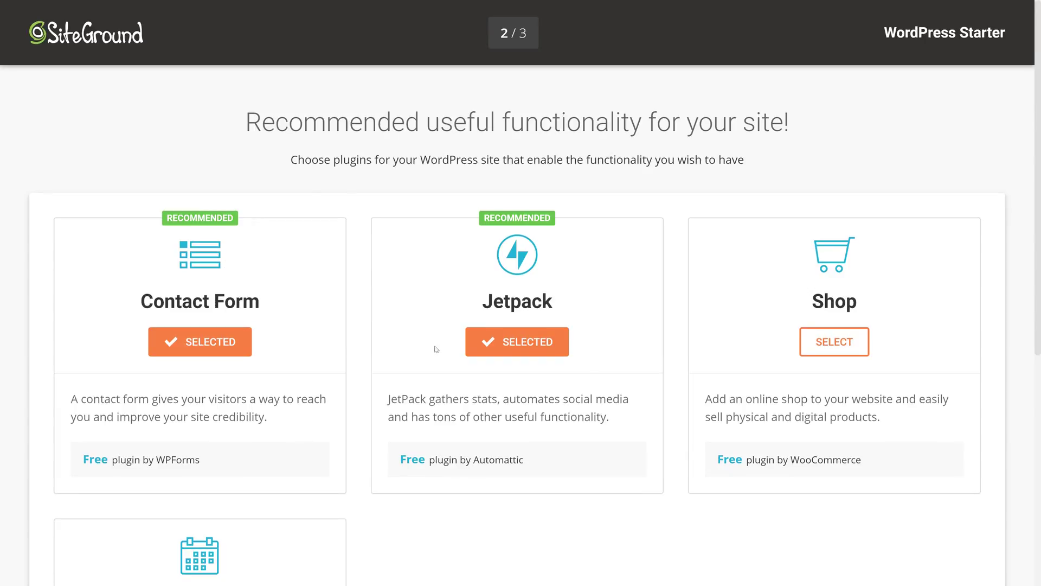
scroll(432, 362, down, 5)
click(516, 498)
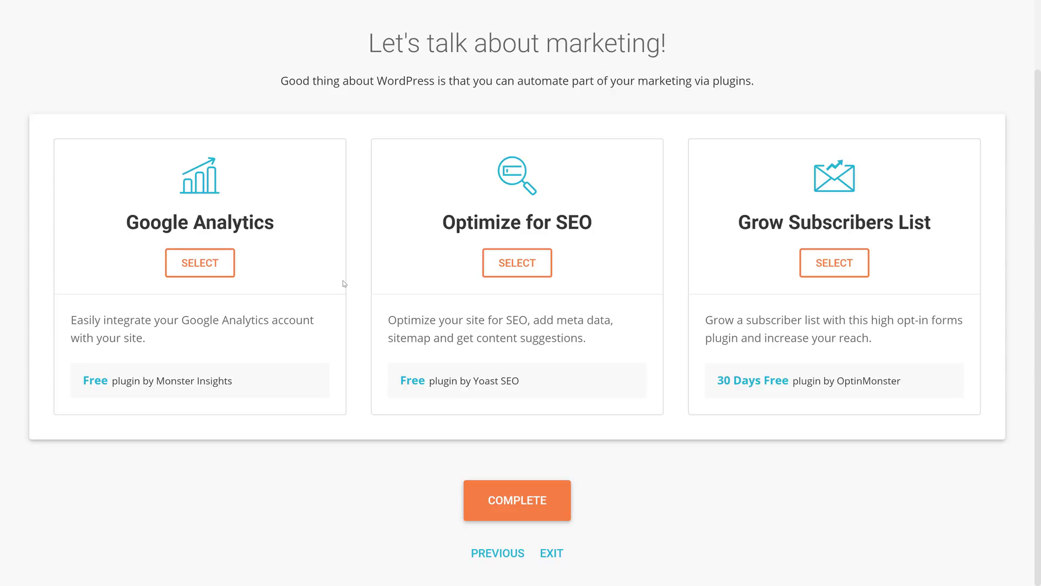
Step: Select Google Analytics and Optimize for SEO, leaving Grow Subscribers List unselected
click(218, 274)
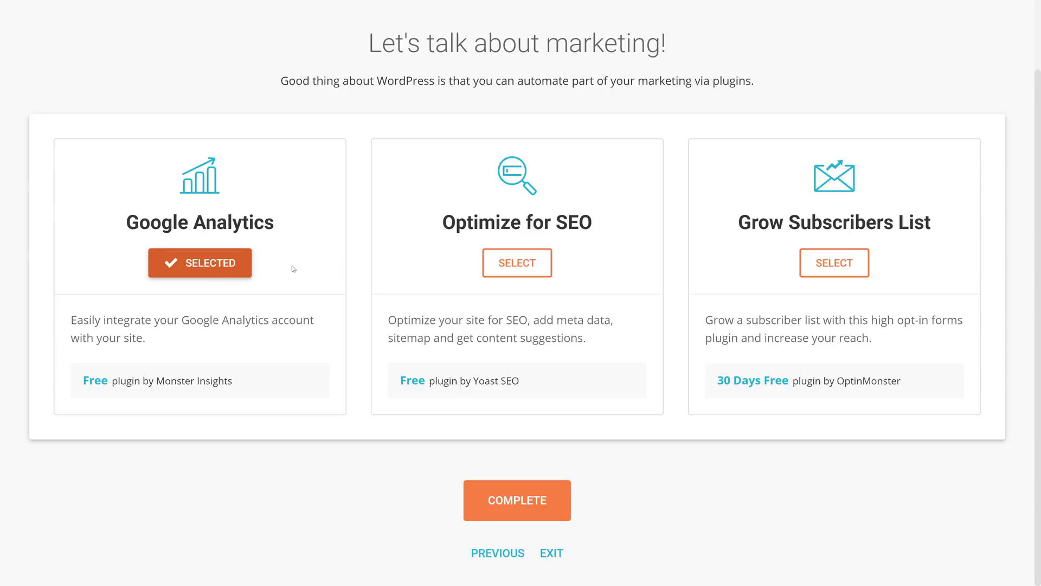
click(509, 273)
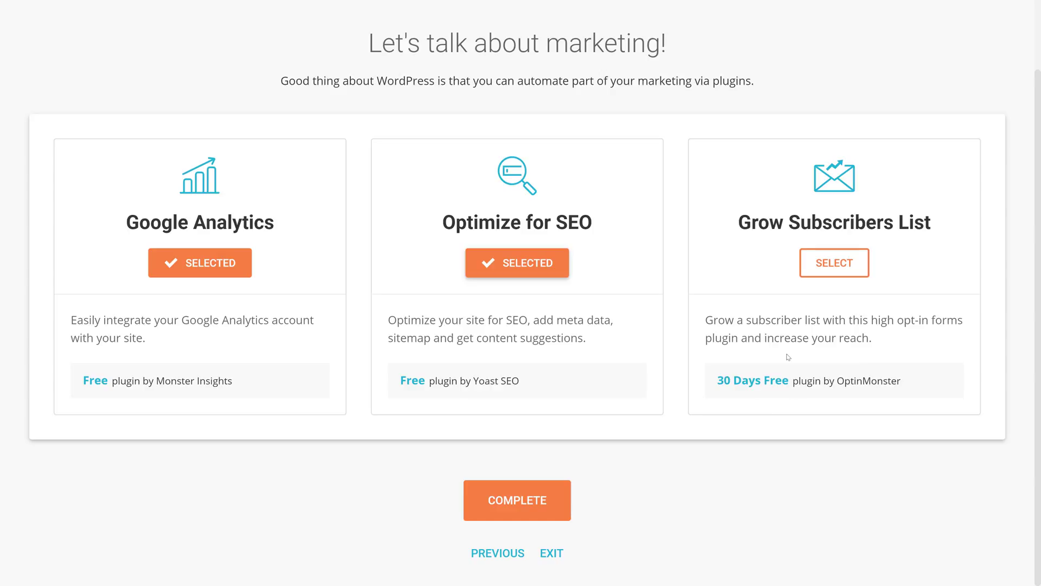
Step: Complete the starter wizard so the chosen design and the forms, Jetpack, SEO and Analytics plugins install
click(529, 503)
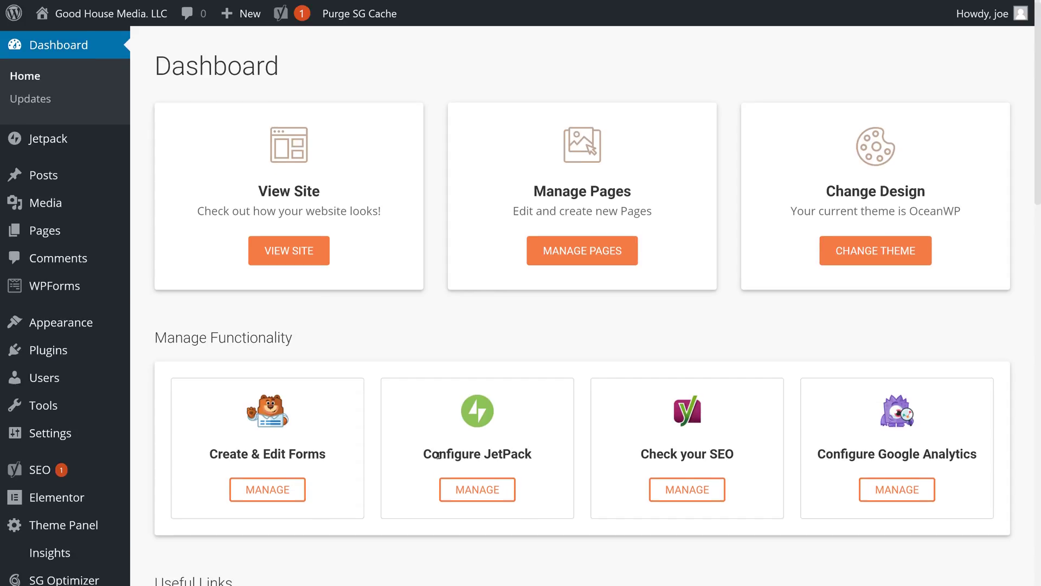
Step: Scroll through the new Dashboard's tutorial, knowledge base, ebook and WordPress news panels and back up
scroll(438, 456, down, 2)
scroll(439, 457, down, 1)
scroll(439, 457, down, 4)
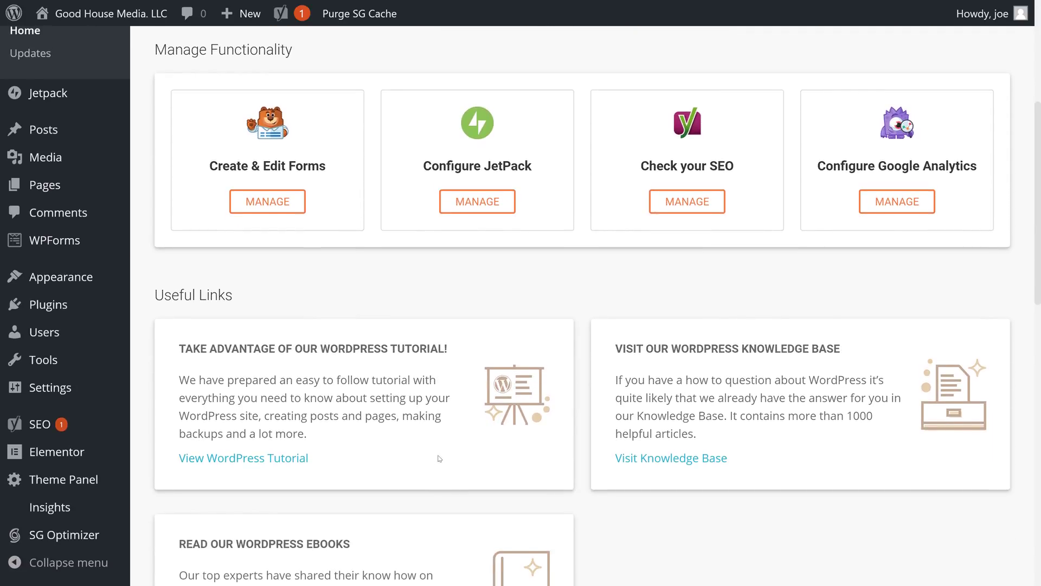
scroll(439, 458, down, 5)
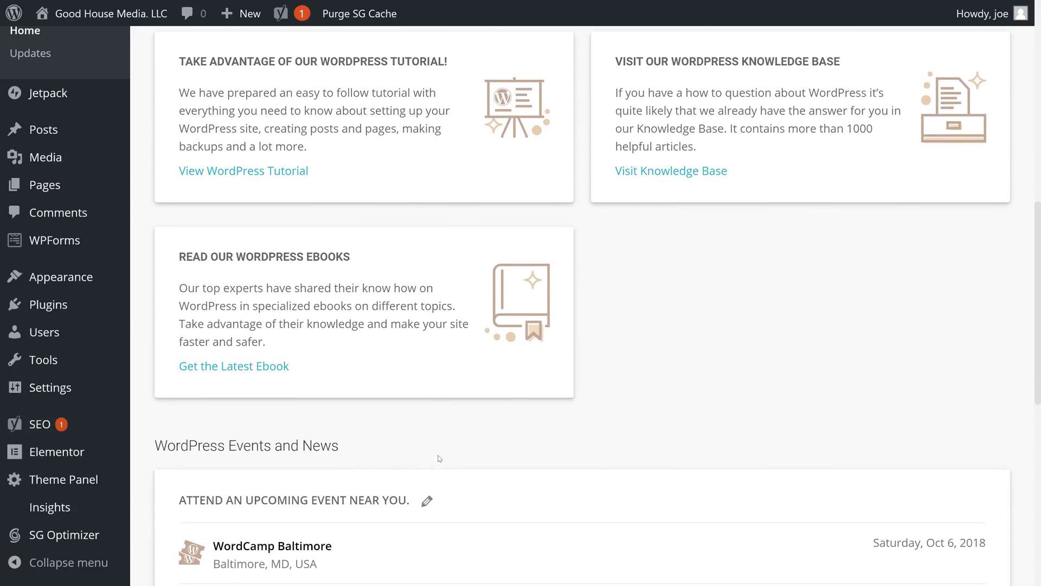
scroll(439, 458, down, 6)
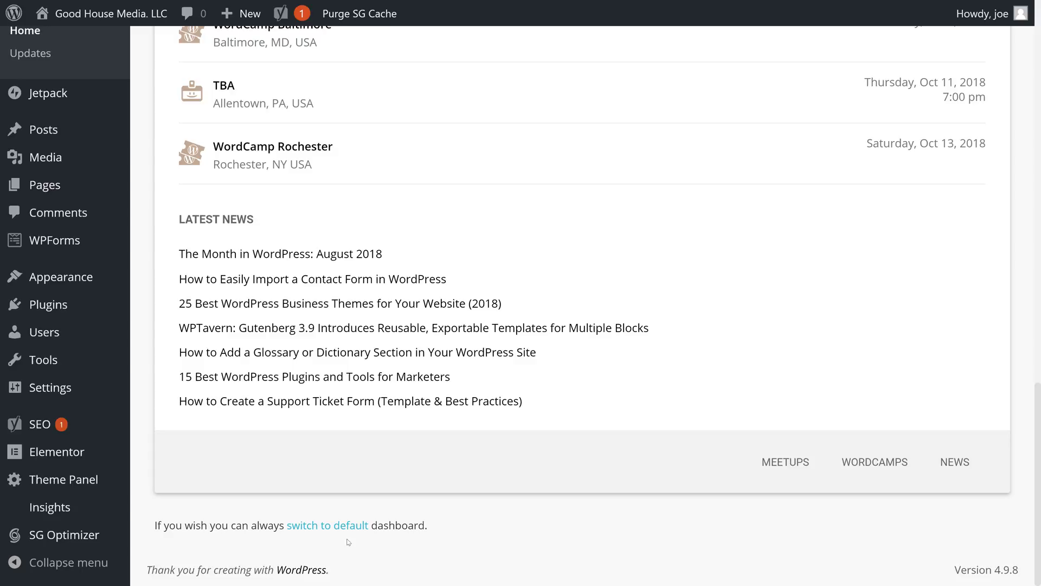
scroll(633, 526, up, 1)
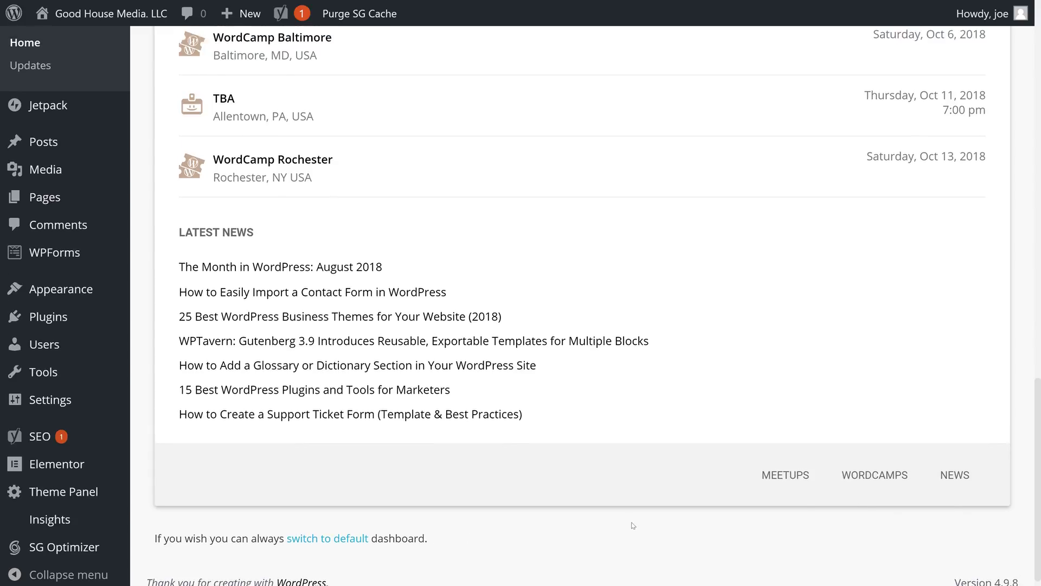
scroll(633, 525, up, 10)
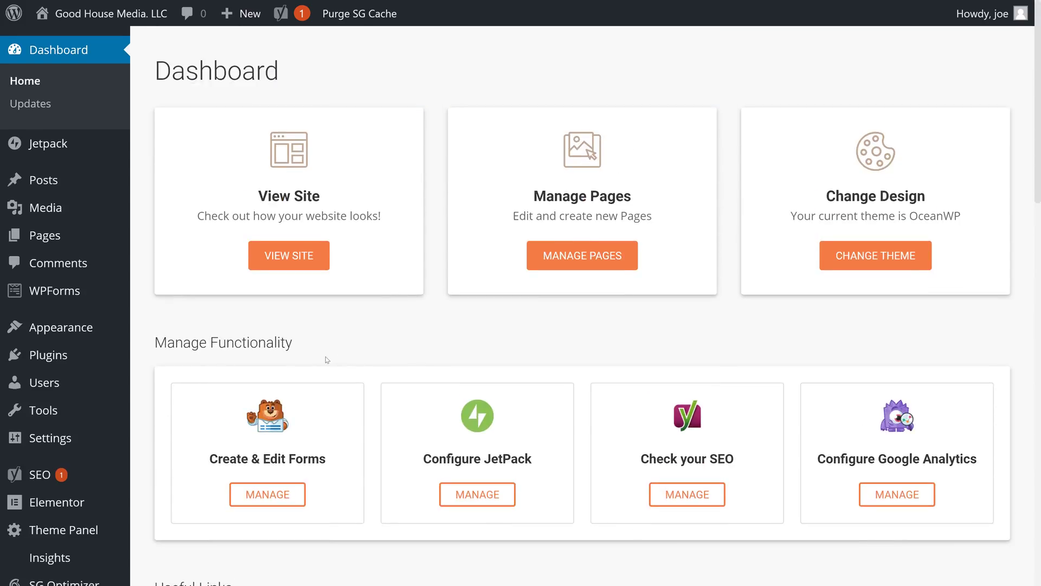
Step: Open the live Good House Media. LLC site and look over its home page
click(295, 259)
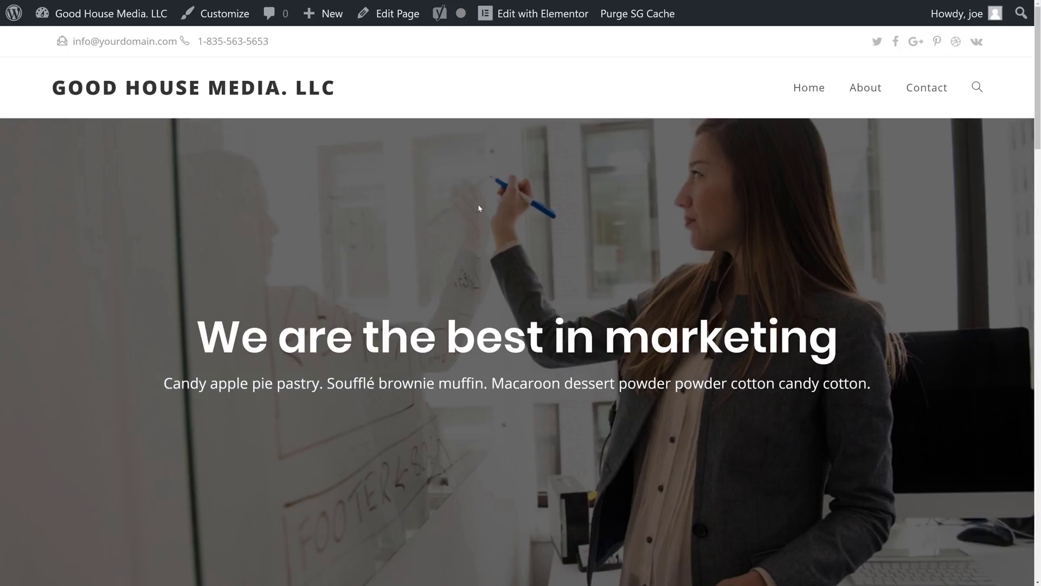
scroll(479, 208, down, 10)
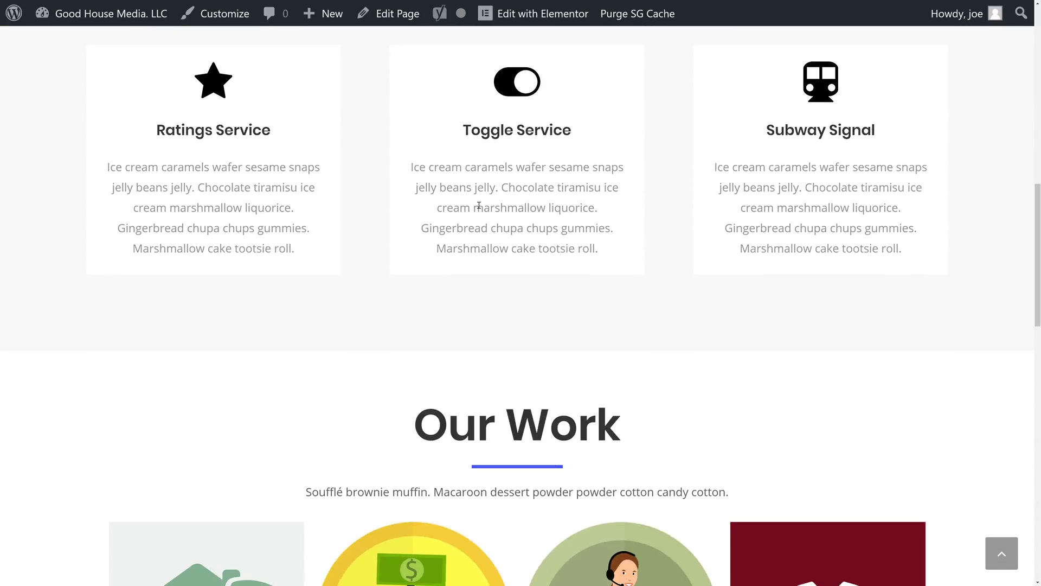
scroll(478, 206, down, 15)
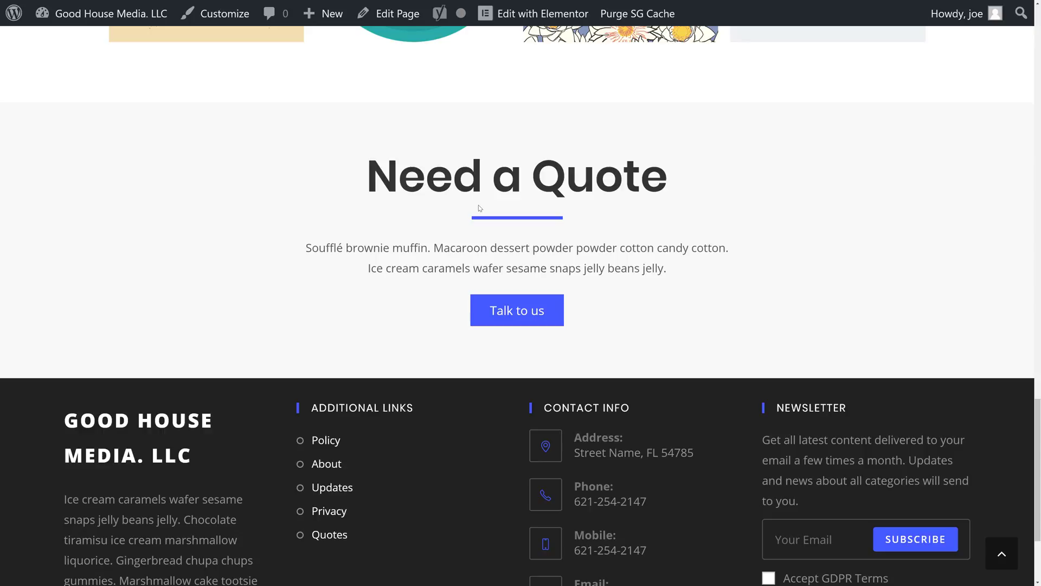
scroll(479, 208, up, 20)
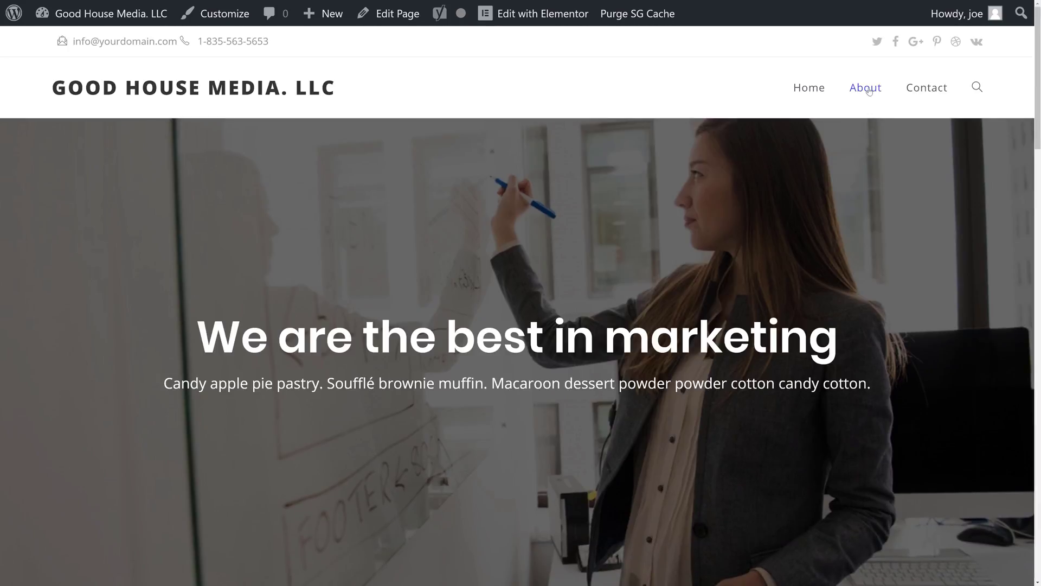
Step: Go to the site's About page and look over its content
click(868, 90)
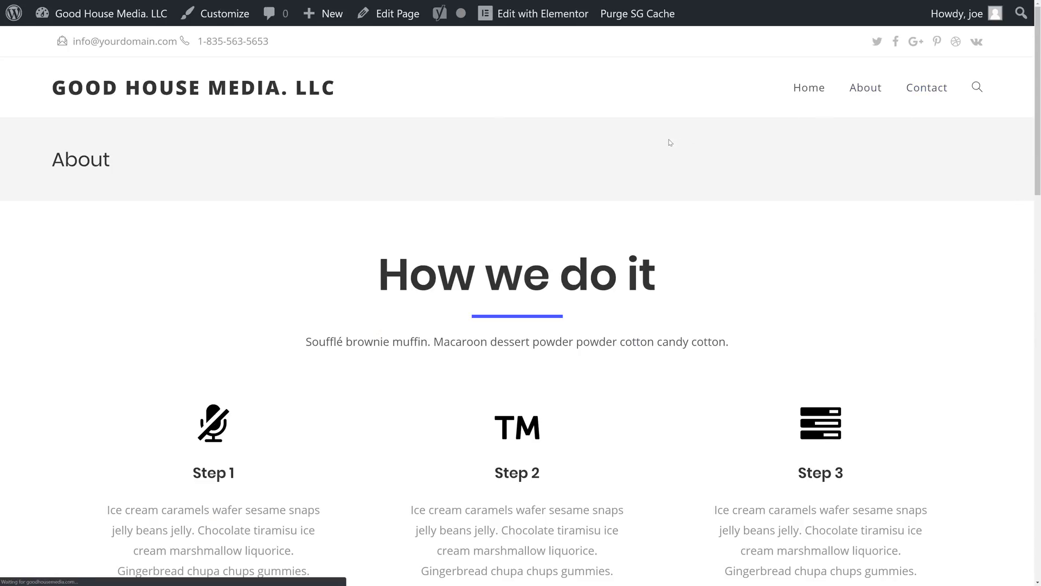
scroll(595, 196, down, 4)
scroll(595, 195, down, 8)
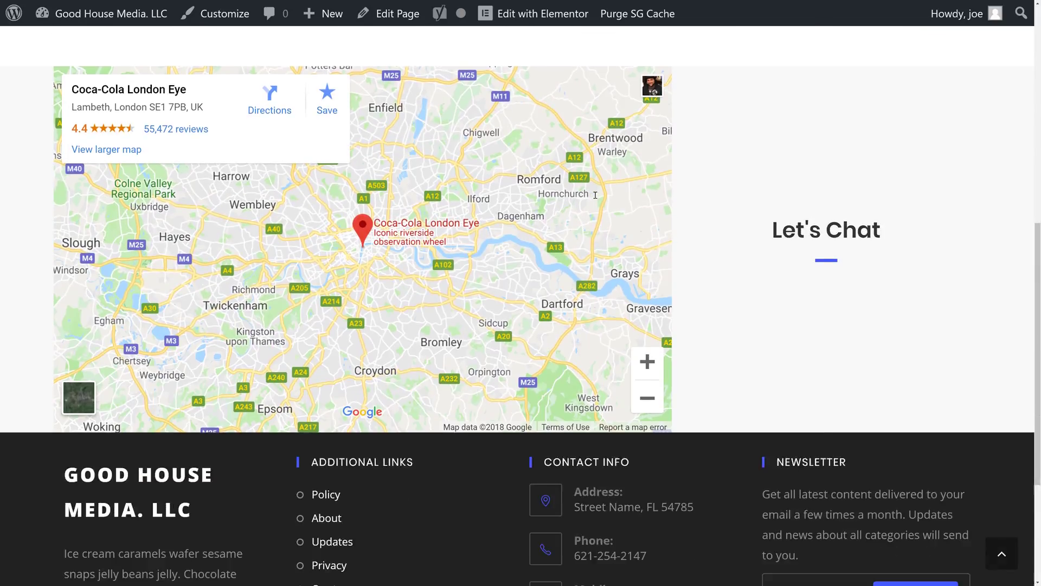
scroll(595, 195, up, 12)
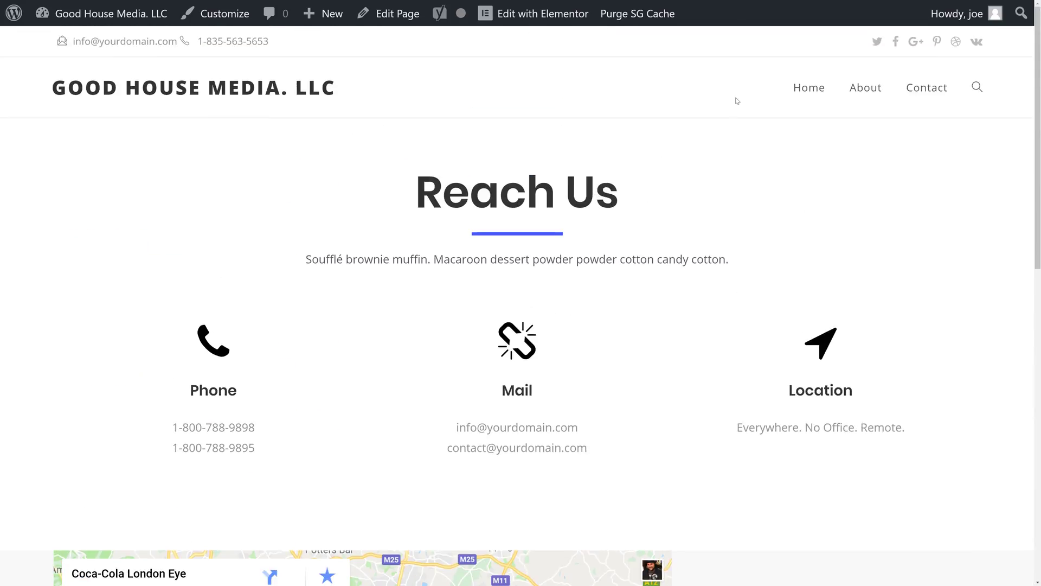
Step: Pick Dashboard from the site-name menu in the admin bar
mouse_move(152, 17)
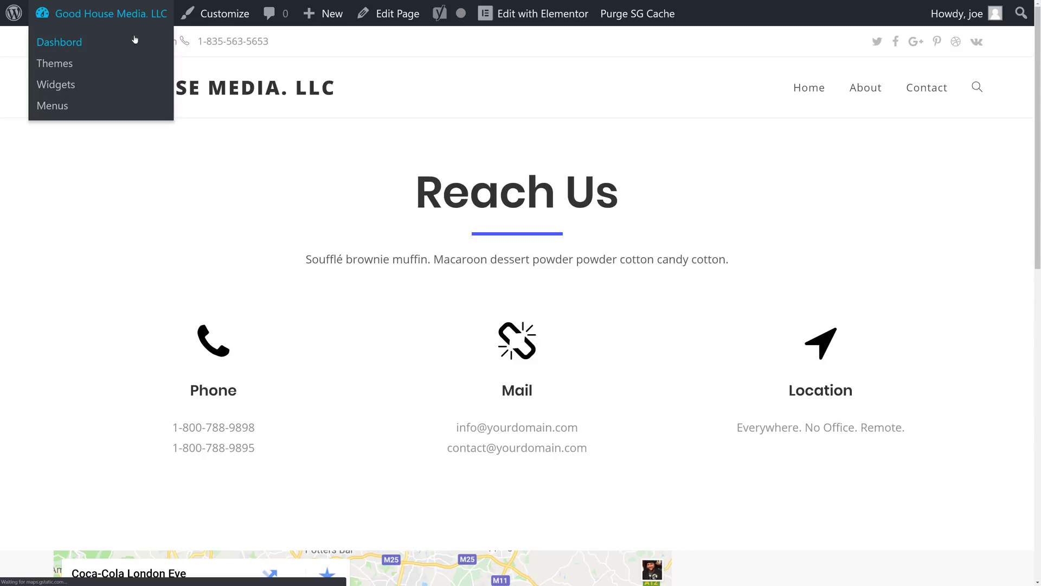
click(135, 40)
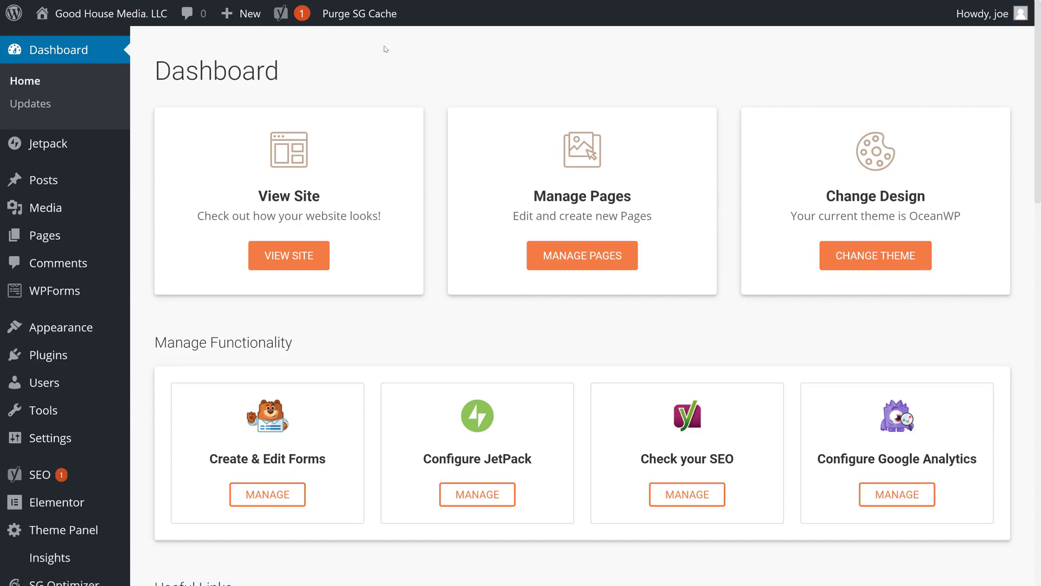